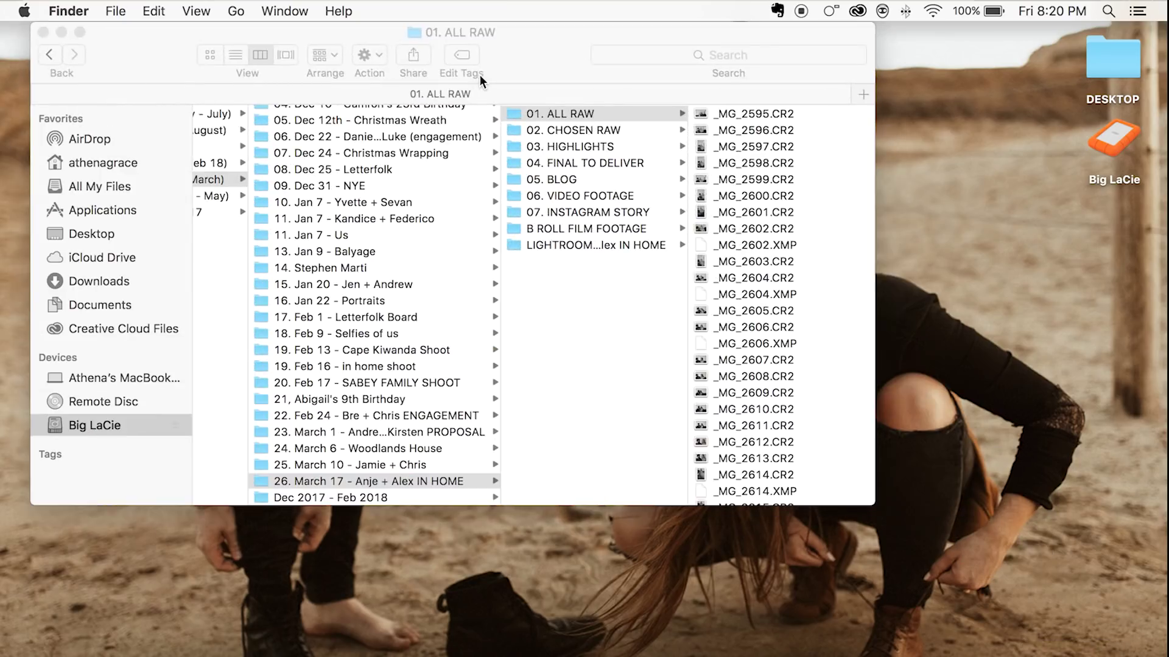
# - Select the RAW files in the folder 01. ALL RAW and open that folder in Photo Mechanic 5
pyautogui.click(765, 109)
pyautogui.press('super+a')
pyautogui.moveTo(618, 238); pyautogui.dragTo(614, 233)
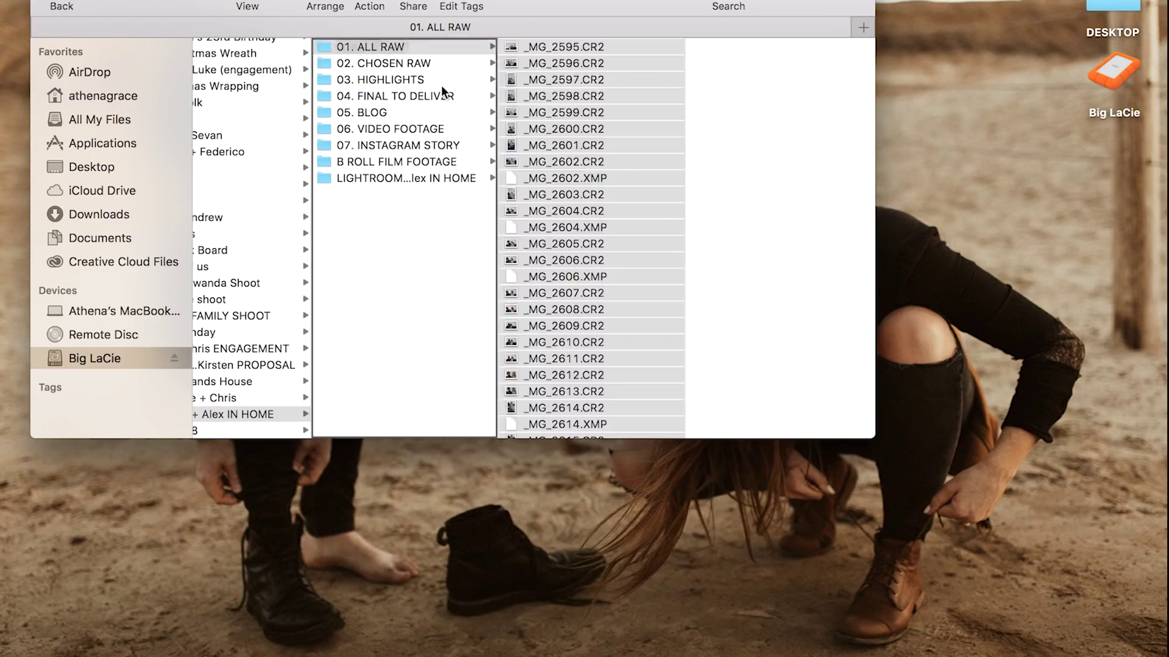
pyautogui.press('super+a')
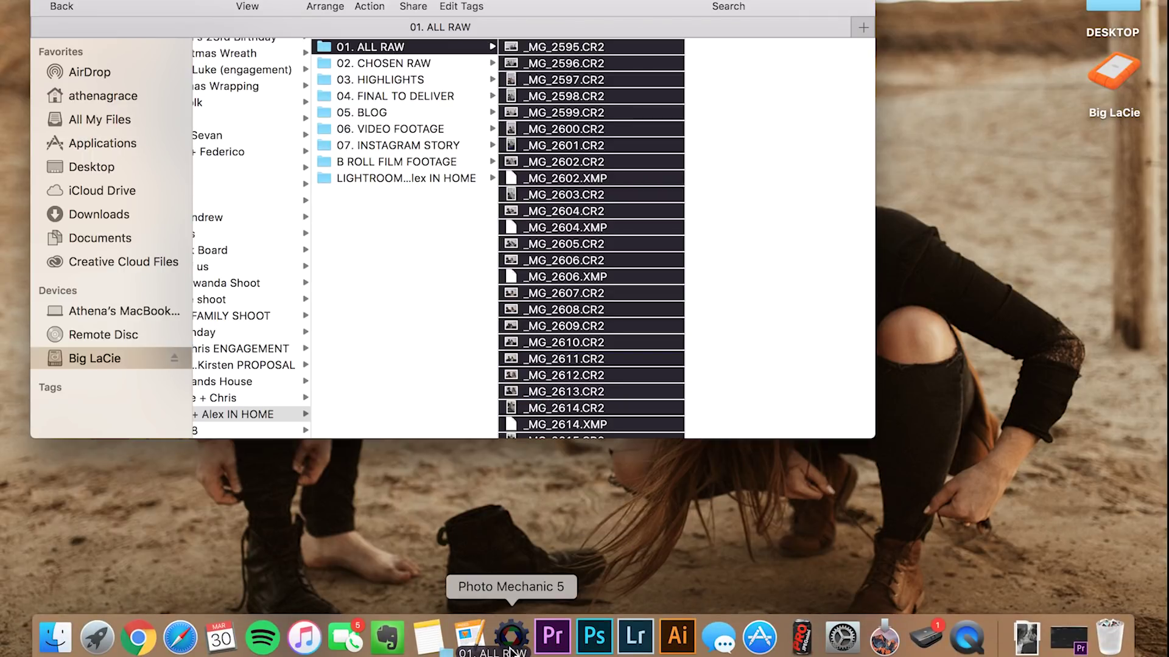
pyautogui.moveTo(514, 648); pyautogui.dragTo(513, 646)
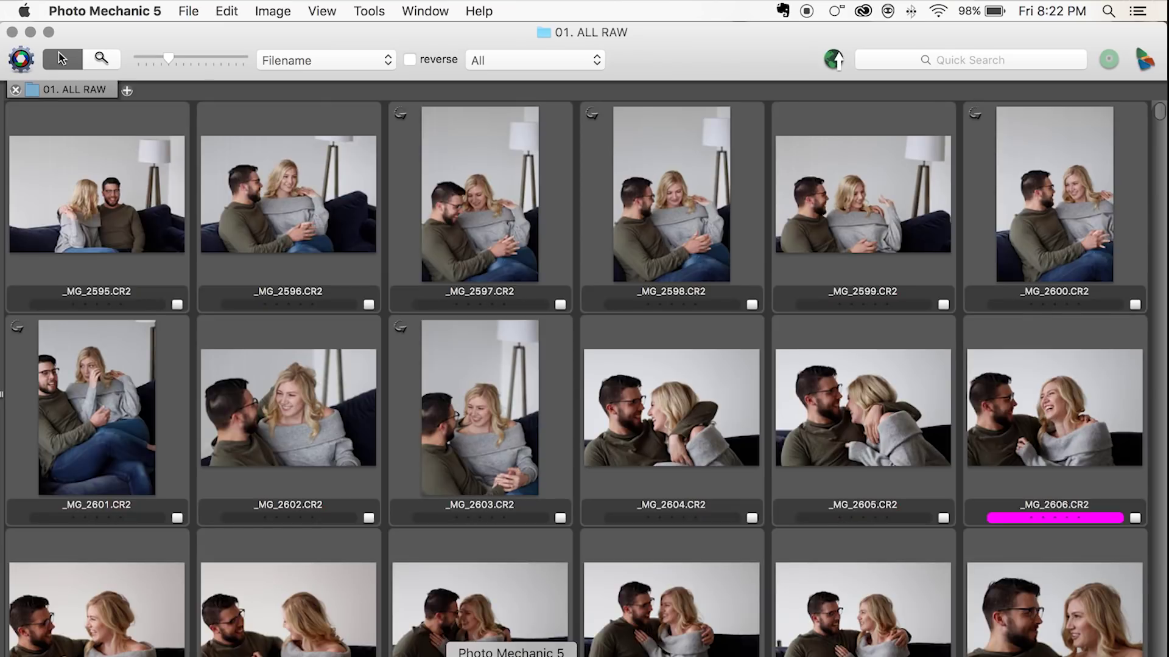
# - Sort the contact sheet by Capture Time and reduce the thumbnail size to survey more photos
pyautogui.press('super+a')
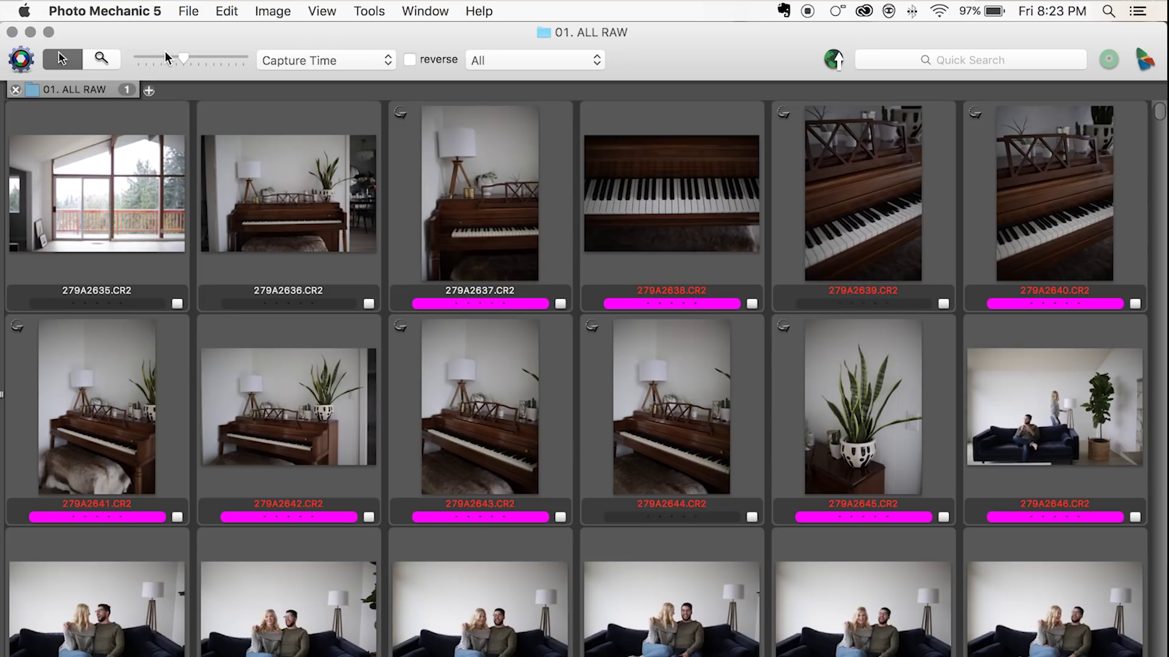
pyautogui.moveTo(165, 51); pyautogui.dragTo(154, 52)
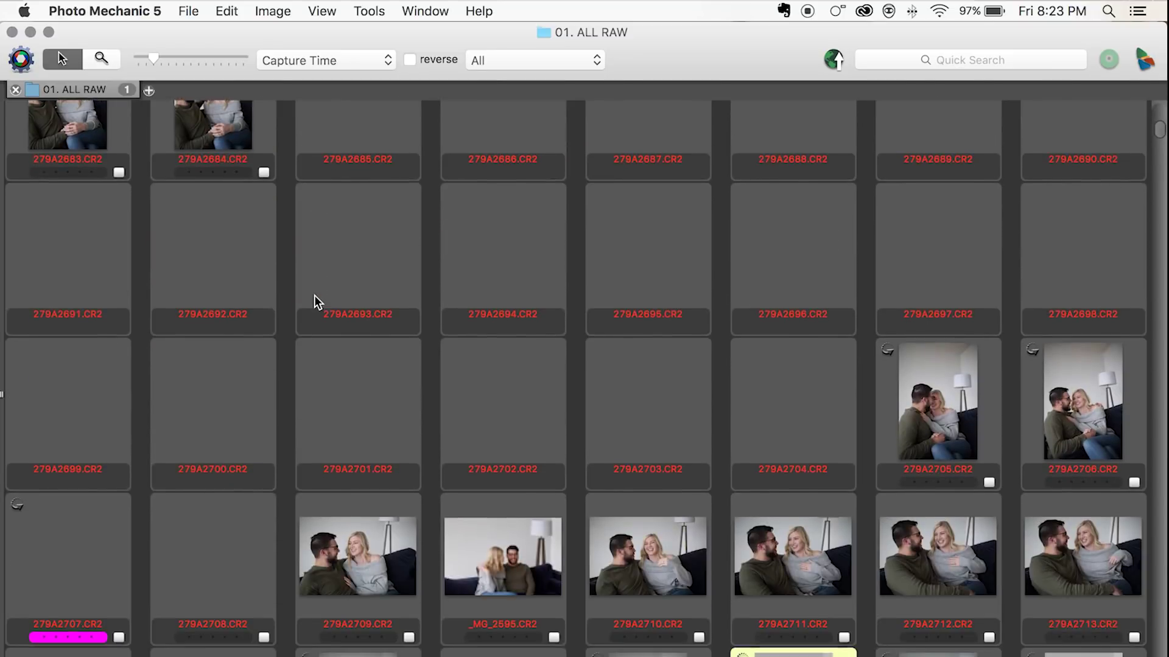
pyautogui.scroll(-10, 315, 302)
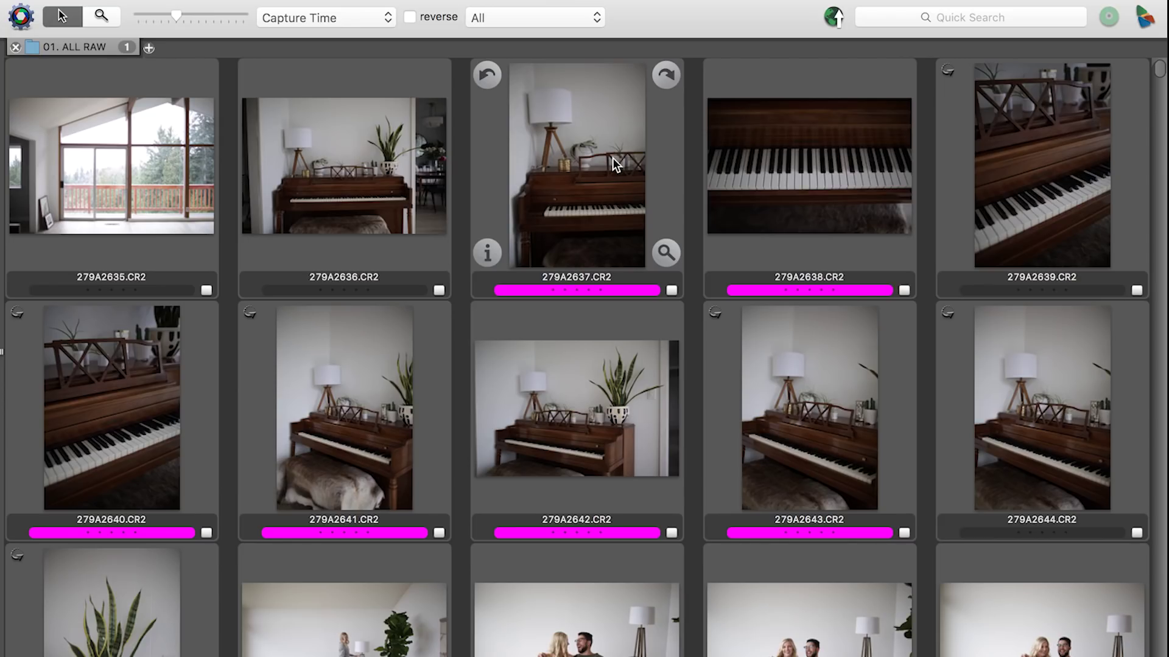
# - Preview 279A2637.CR2 at full size and flip through the following photos up to 279A2706.CR2
pyautogui.click(602, 239)
pyautogui.doubleClick(603, 240)
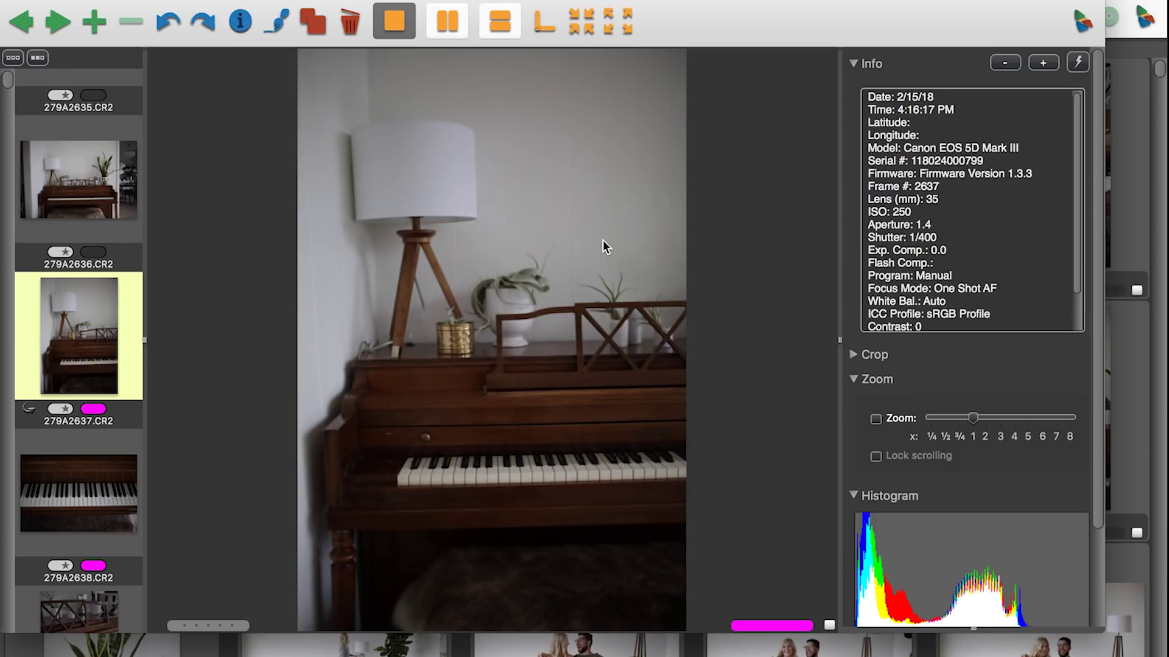
pyautogui.press('Right')
pyautogui.press('Right')
pyautogui.press('Right')
pyautogui.press('Right')
pyautogui.press('Right')
pyautogui.press('Right')
pyautogui.press('Right')
pyautogui.press('Right')
pyautogui.press('Right')
pyautogui.press('Right')
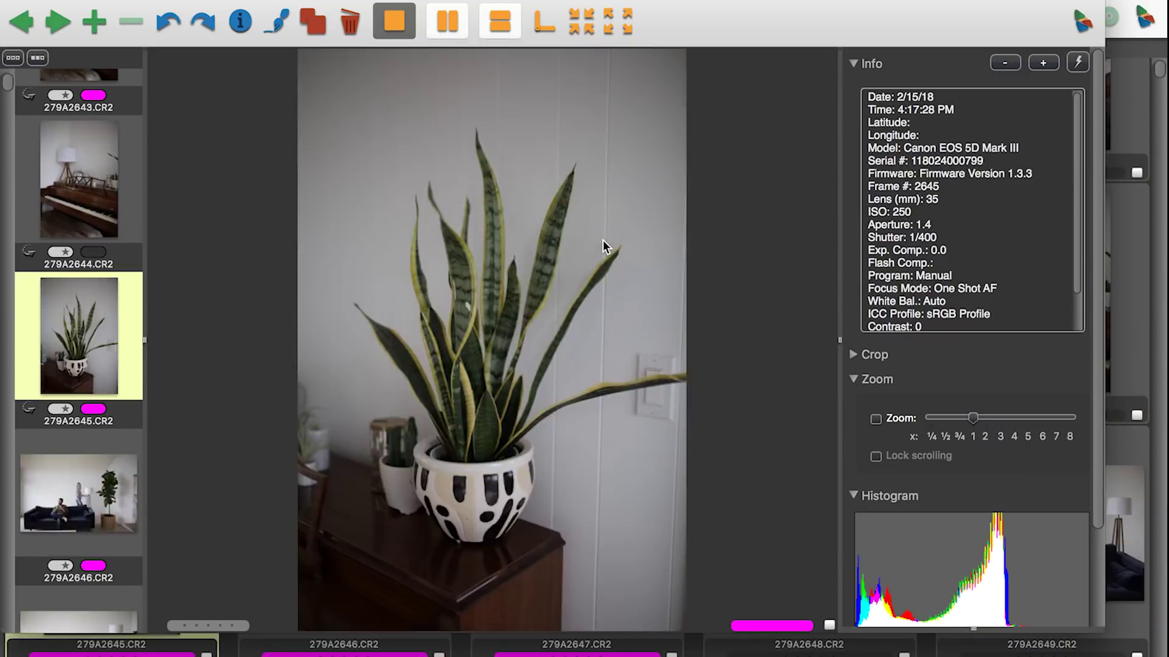
pyautogui.press('Right')
pyautogui.press('Right')
pyautogui.press('Right')
pyautogui.press('Right')
pyautogui.press('Right')
pyautogui.press('Right')
pyautogui.press('Right')
pyautogui.press('Right')
pyautogui.press('Right')
pyautogui.press('Right')
pyautogui.press('Right')
pyautogui.press('Right')
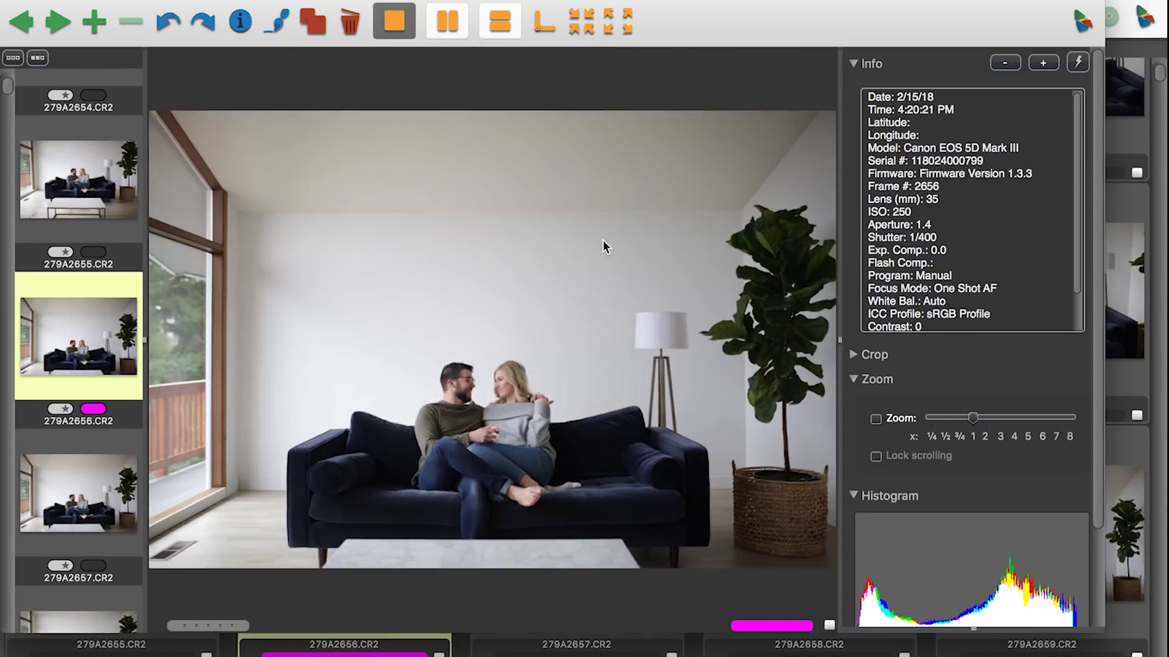
pyautogui.press('Right')
pyautogui.press('Right')
pyautogui.press('Right')
pyautogui.press('Right')
pyautogui.press('Right')
pyautogui.press('Right')
pyautogui.press('Right')
pyautogui.press('Right')
pyautogui.press('Right')
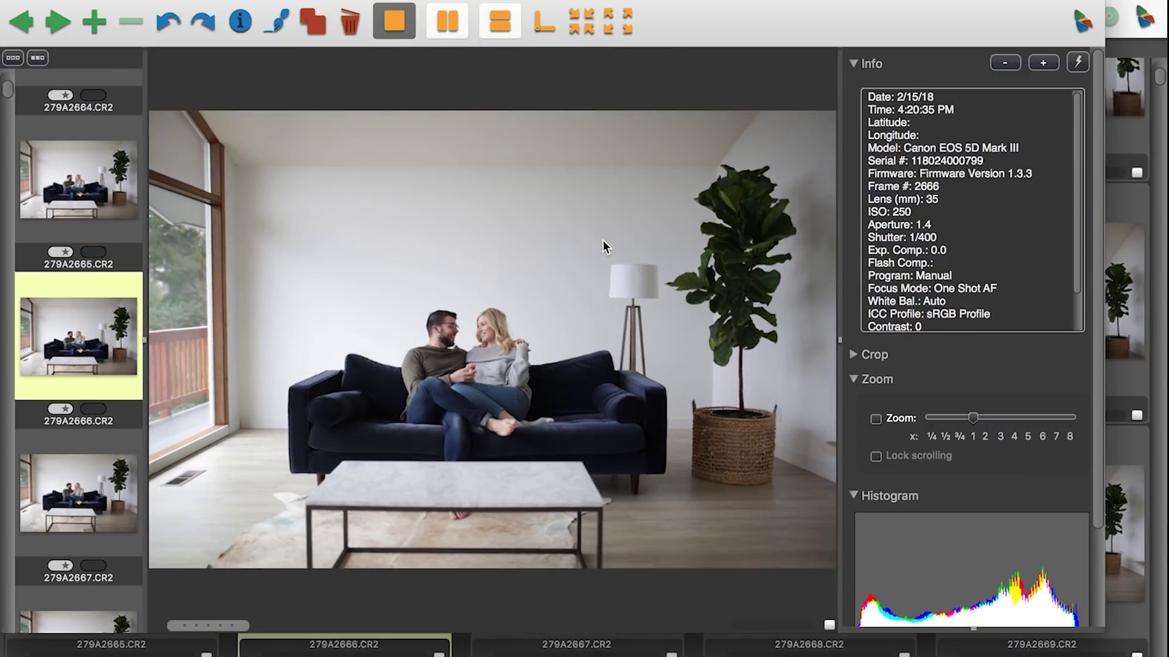
pyautogui.press('Right')
pyautogui.press('Right')
pyautogui.press('Right')
pyautogui.press('Right')
pyautogui.press('Right')
pyautogui.press('Right')
pyautogui.press('Right')
pyautogui.press('Right')
pyautogui.press('Right')
pyautogui.press('Right')
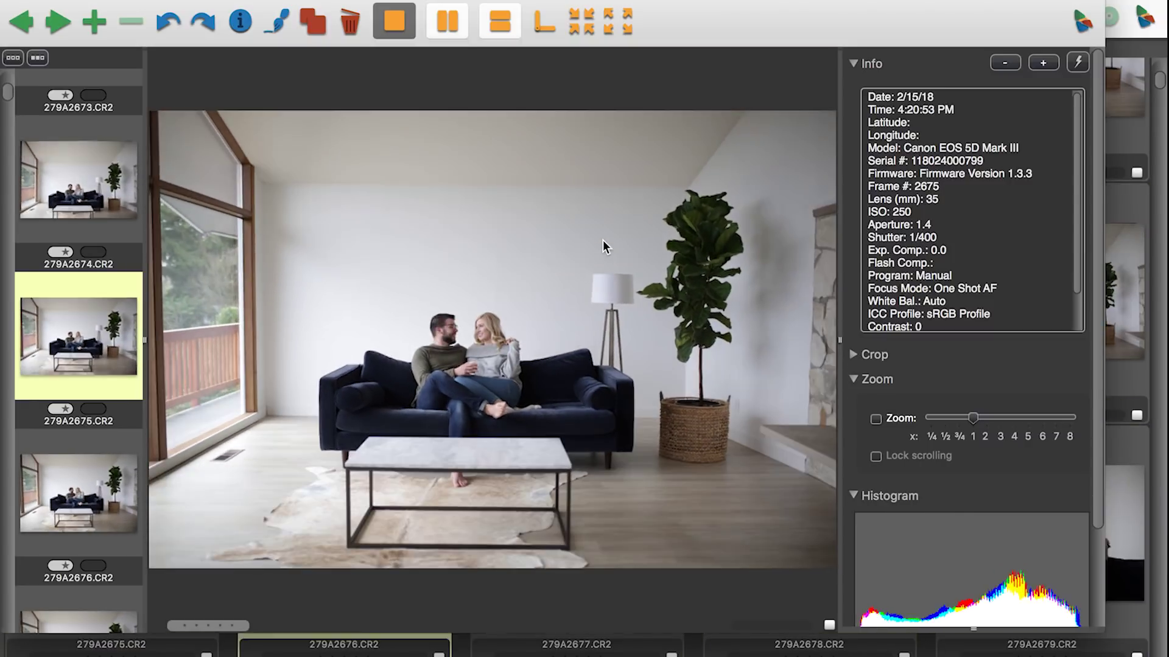
pyautogui.press('Right')
pyautogui.press('Right')
pyautogui.press('Right')
pyautogui.press('Right')
pyautogui.press('Right')
pyautogui.press('Right')
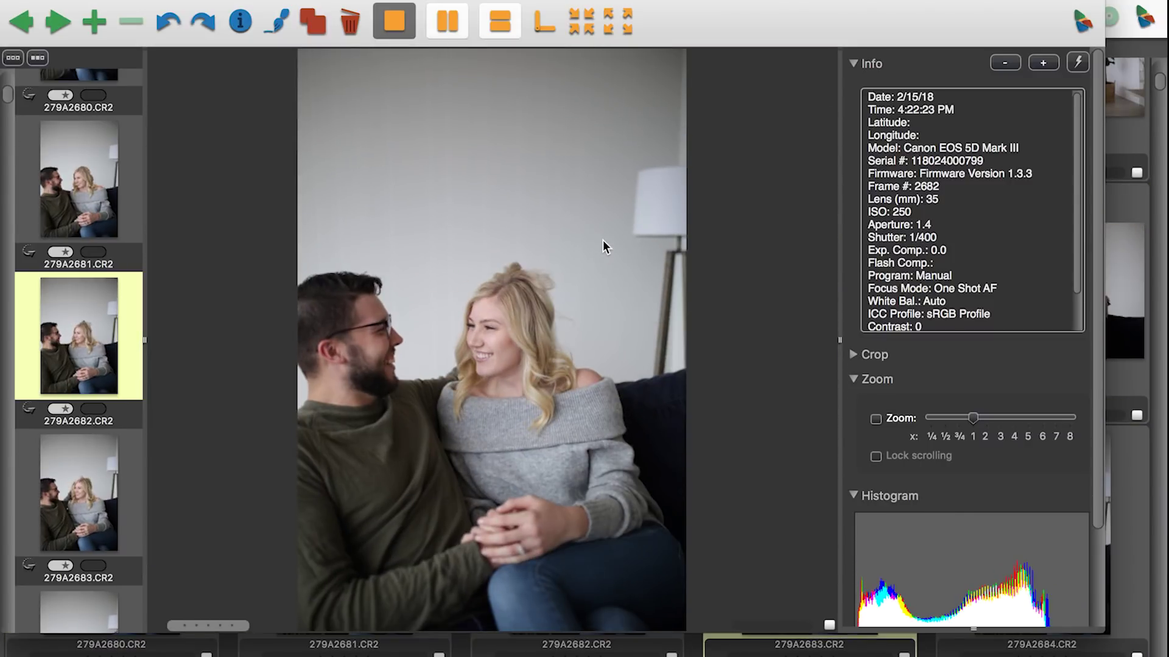
pyautogui.press('Right')
pyautogui.press('Right')
pyautogui.press('Right')
pyautogui.press('Right')
pyautogui.press('Right')
pyautogui.press('Right')
pyautogui.press('Right')
pyautogui.press('Right')
pyautogui.press('Right')
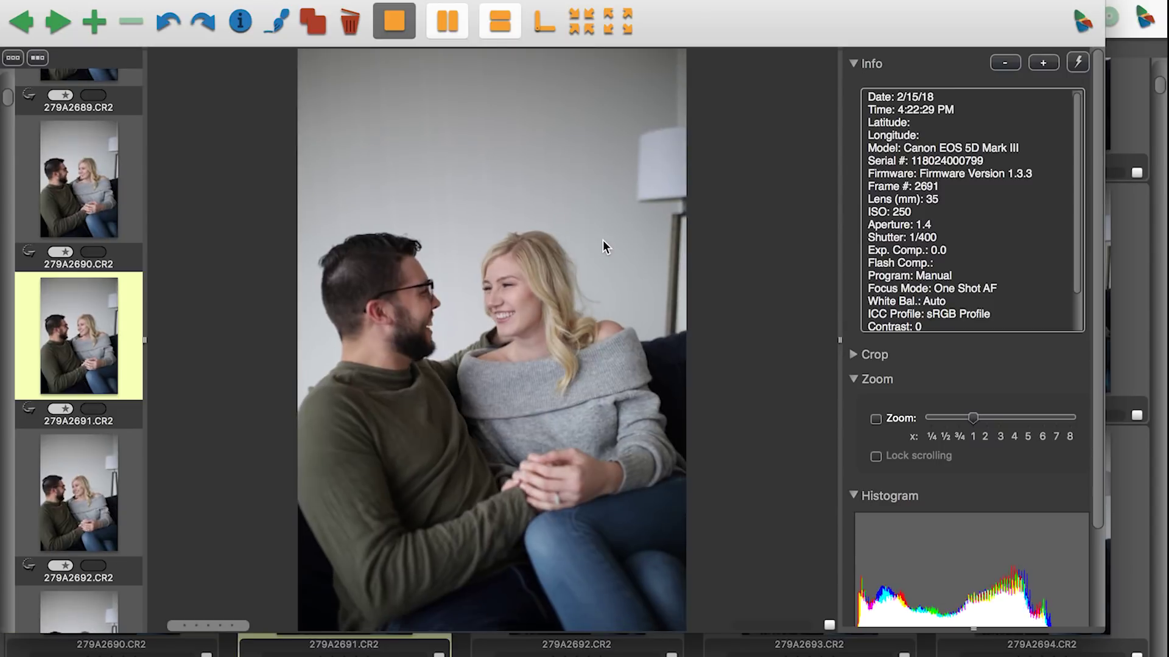
pyautogui.press('Right')
pyautogui.press('Right')
pyautogui.press('Right')
pyautogui.press('Right')
pyautogui.press('Right')
pyautogui.press('Right')
pyautogui.press('Right')
pyautogui.press('Right')
pyautogui.press('Right')
pyautogui.press('Right')
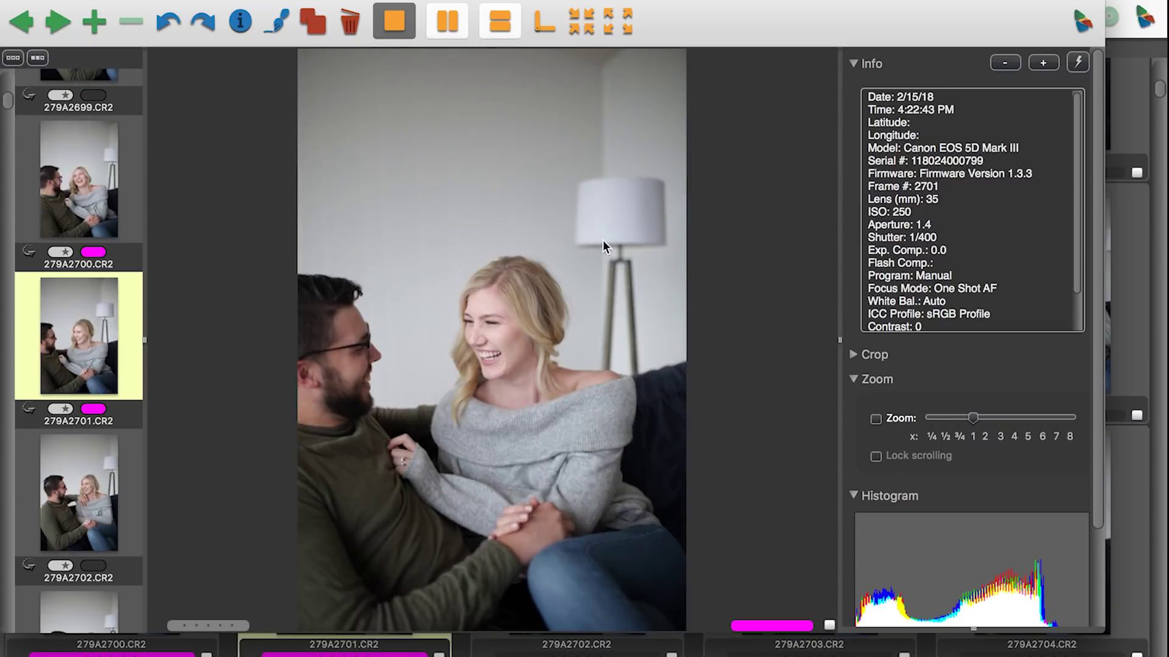
pyautogui.press('Right')
pyautogui.press('Right')
pyautogui.press('Right')
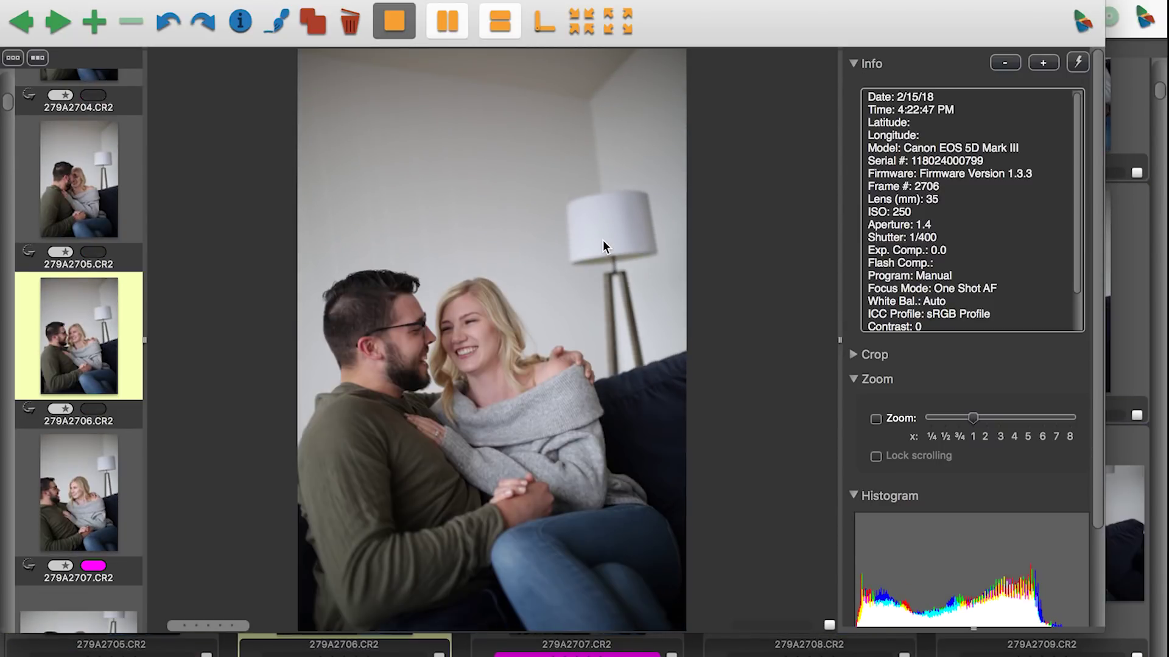
pyautogui.press('Escape')
# - Hide the photos with color class None and select all remaining tagged photos to check the selection
pyautogui.scroll(-4, 1042, 216)
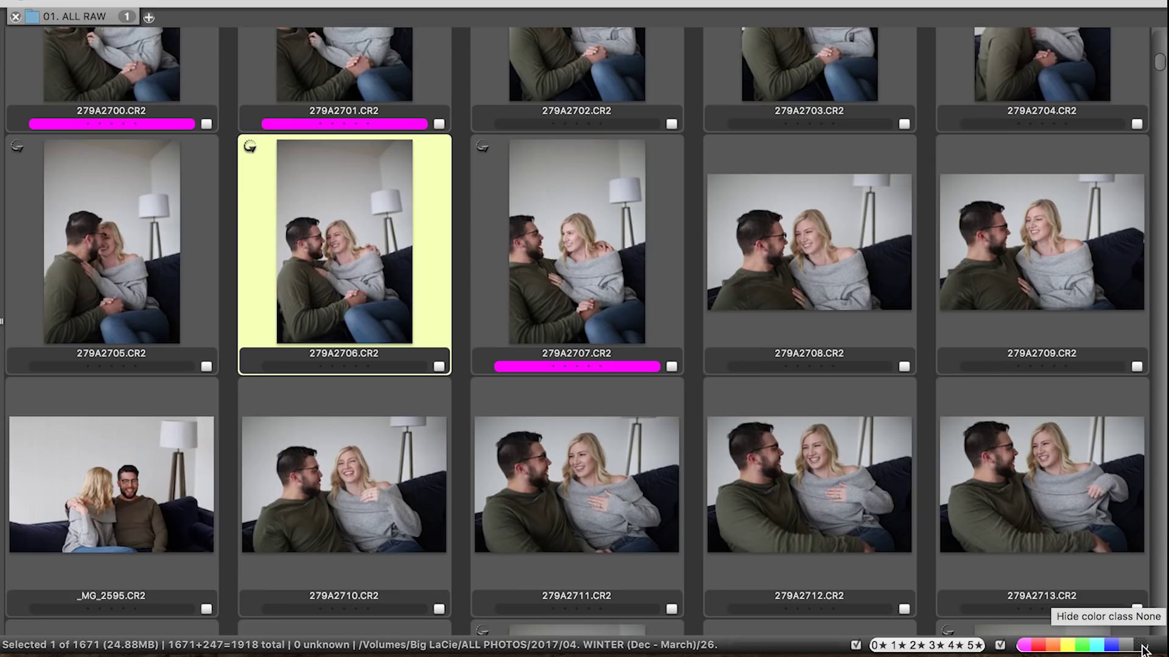
pyautogui.click(1140, 649)
pyautogui.press('super+a')
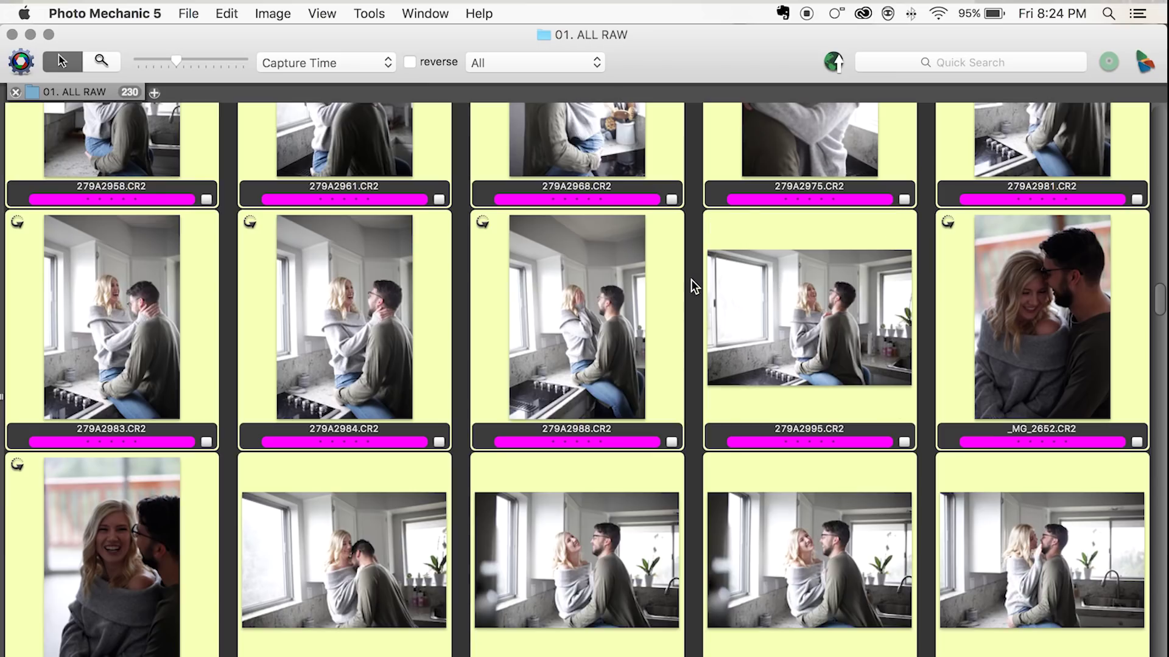
pyautogui.click(691, 279)
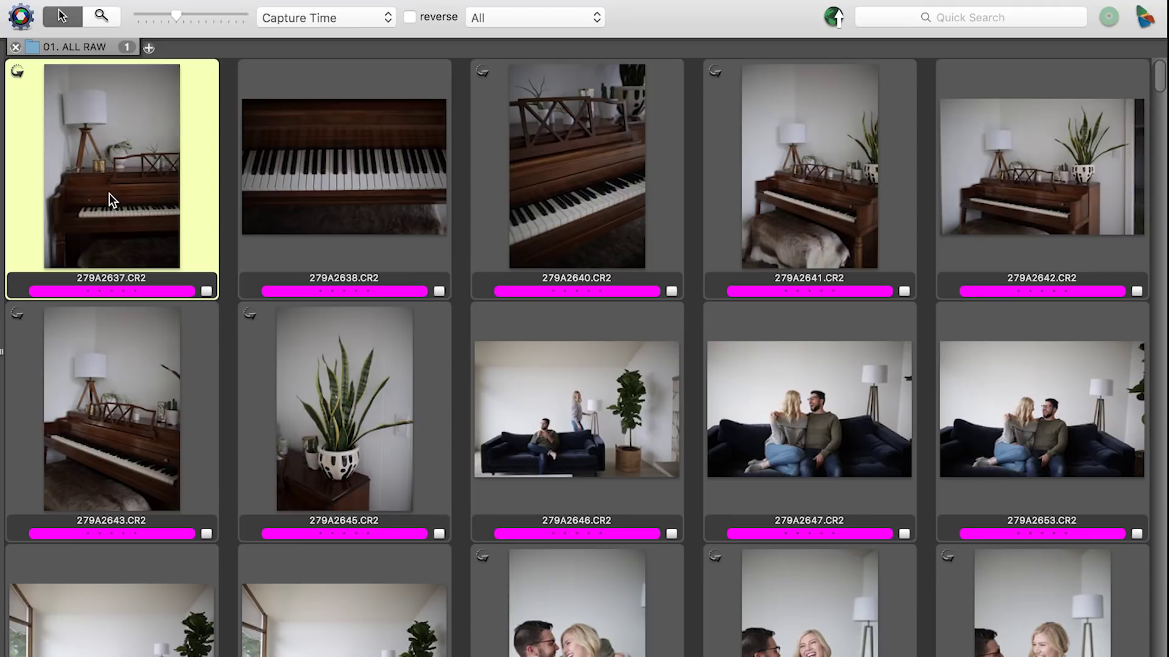
# - Preview the filtered photos and mark 279A2637, 279A2638, 279A2640 and 279A2641 with the red color class
pyautogui.doubleClick(109, 193)
pyautogui.press('Right')
pyautogui.press('Left')
pyautogui.press('1')
pyautogui.press('Right')
pyautogui.press('1')
pyautogui.press('Right')
pyautogui.press('1')
pyautogui.press('Right')
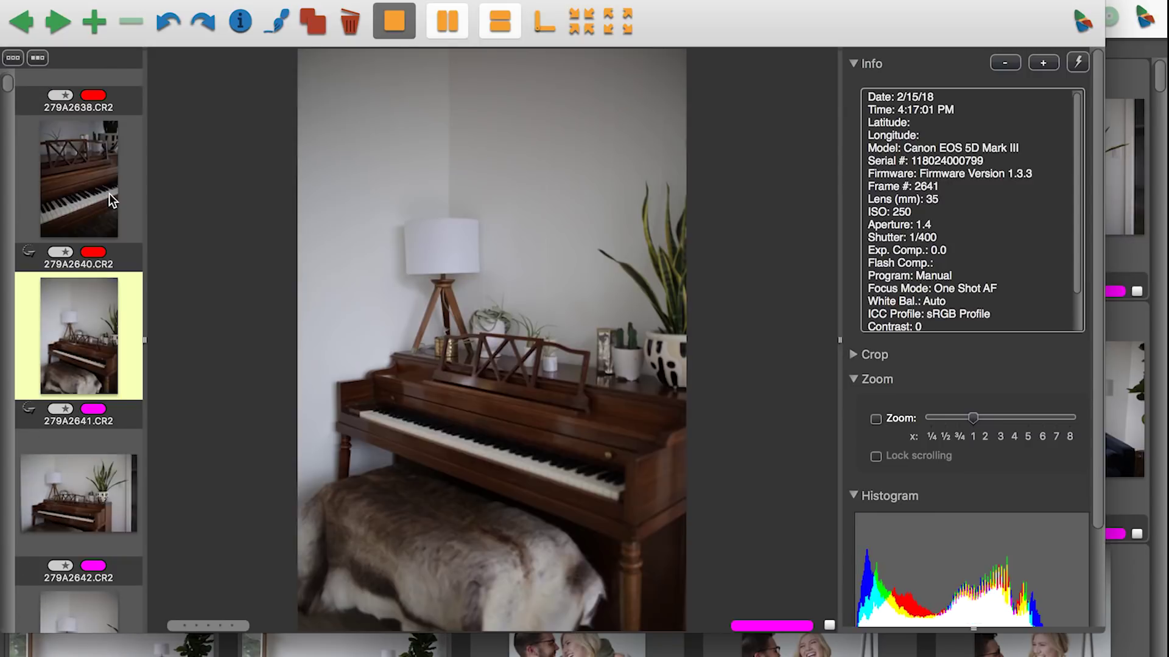
pyautogui.press('Right')
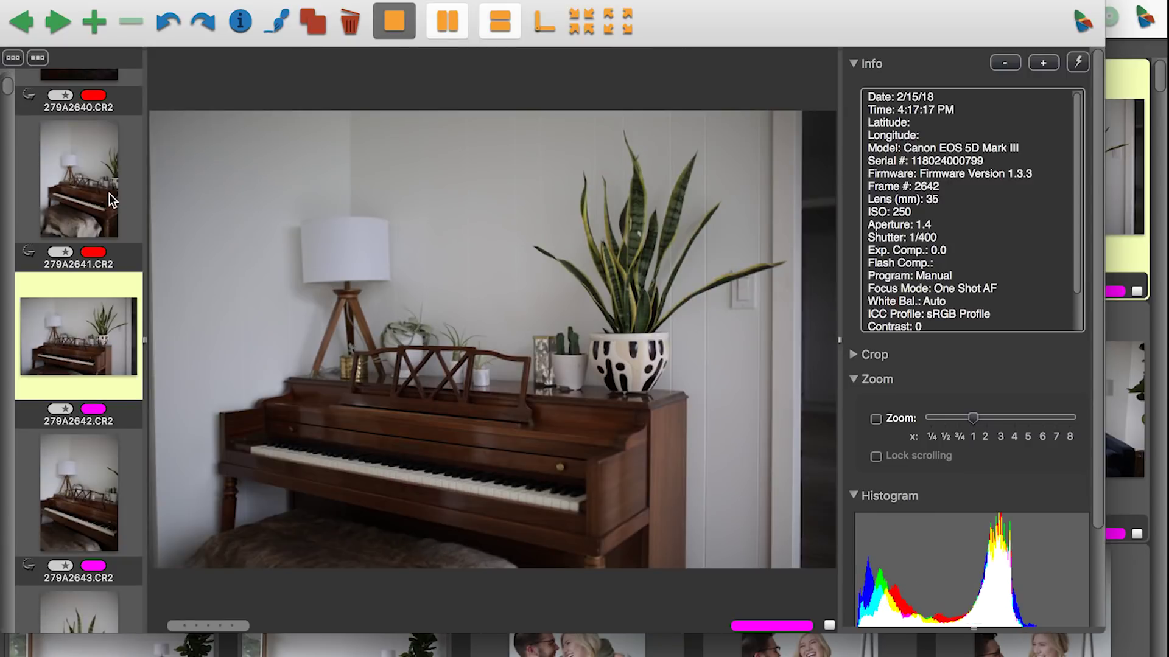
# - Compare the similar piano photos around 279A2642 and review the following shots up to 279A2656
pyautogui.press('Right')
pyautogui.press('Left')
pyautogui.press('Left')
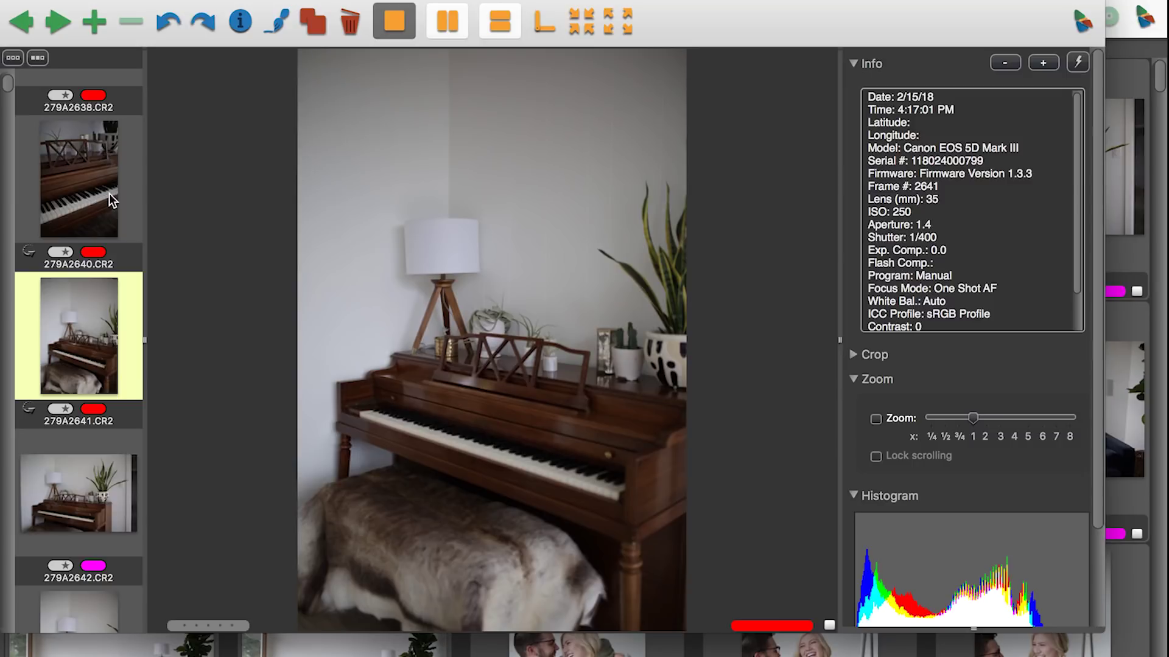
pyautogui.press('Right')
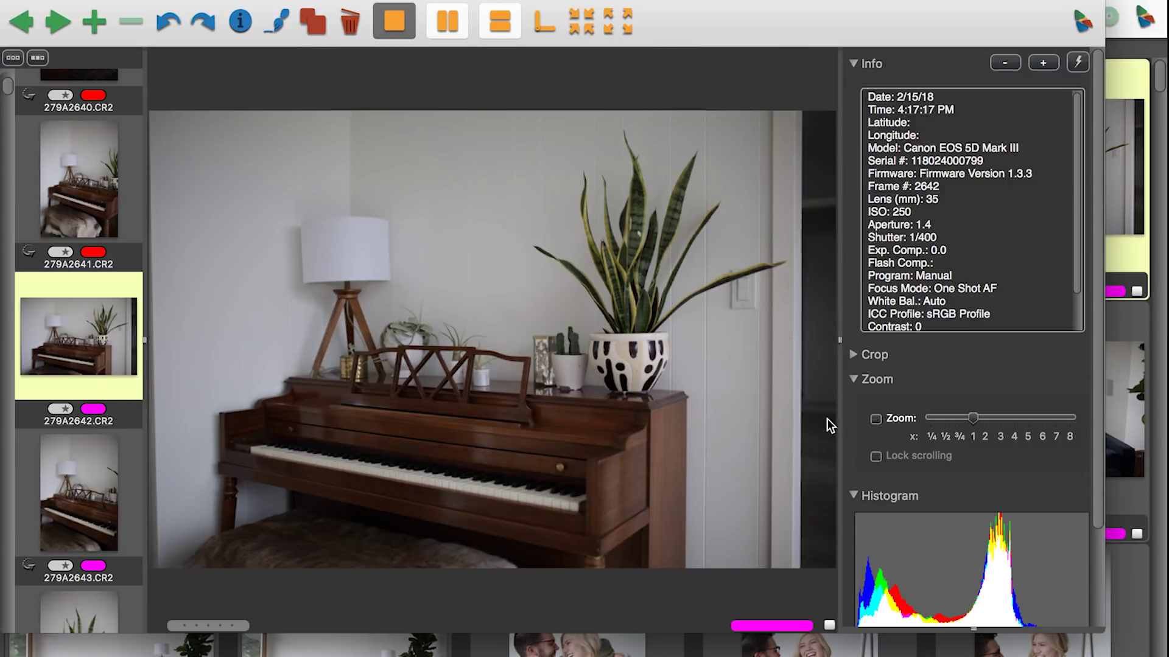
pyautogui.press('Right')
pyautogui.press('Right')
pyautogui.press('Right')
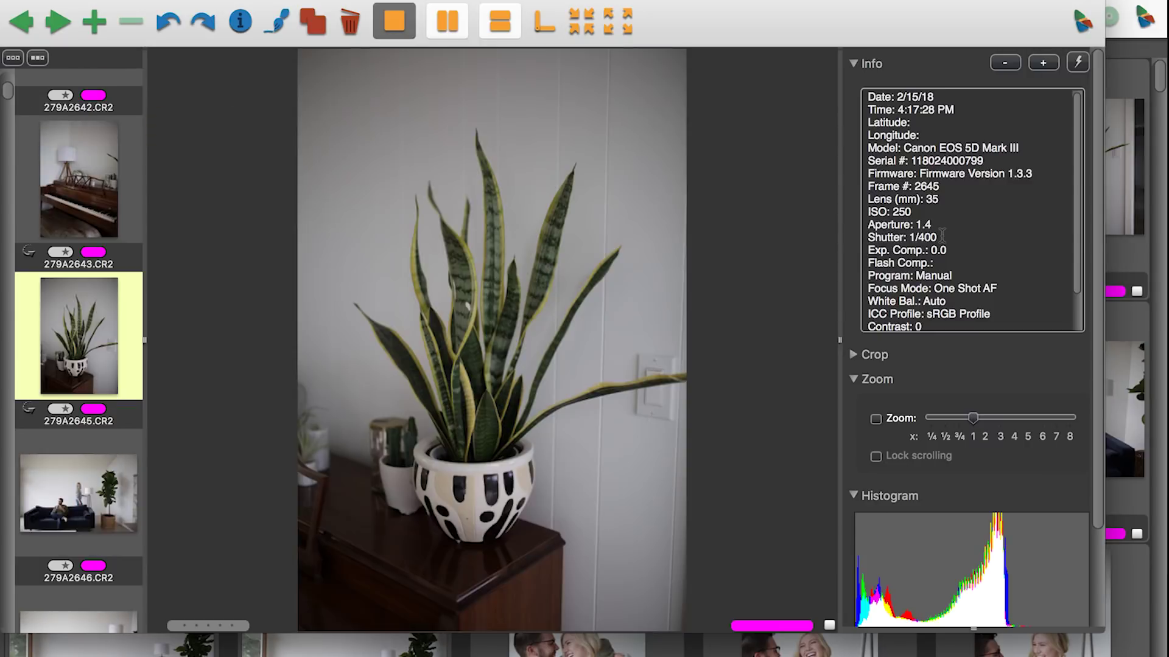
pyautogui.press('Right')
pyautogui.press('Right')
pyautogui.press('Right')
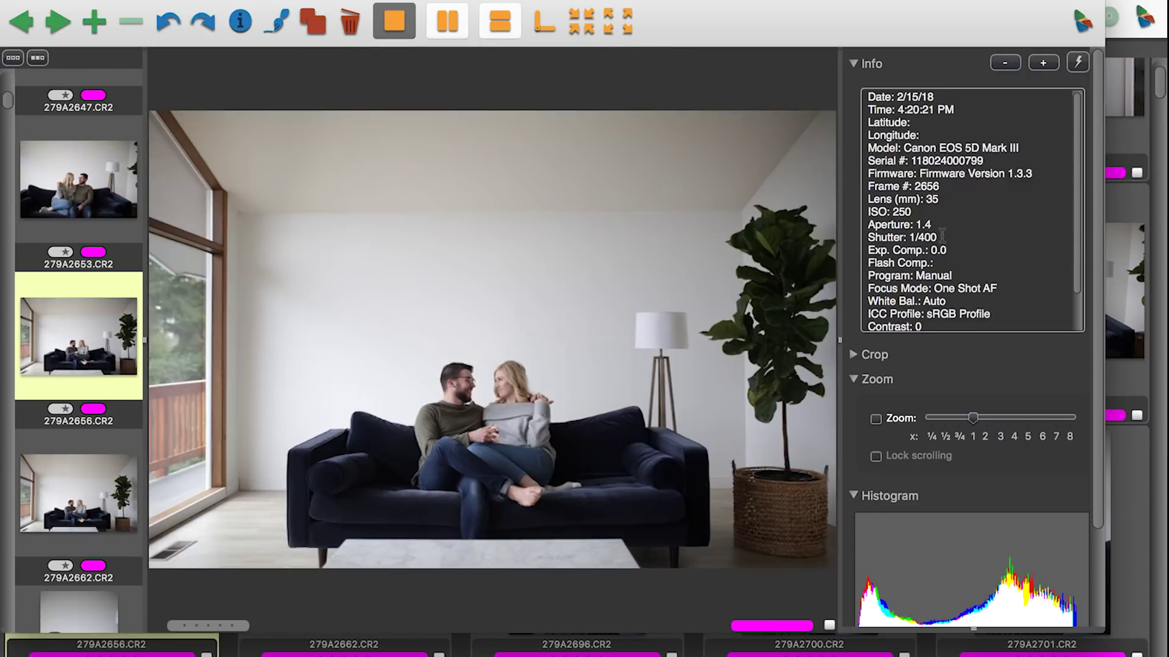
# - Mark the couch photos 279A2662, 279A2696 and 279A2701 with the red color class
pyautogui.press('Right')
pyautogui.press('1')
pyautogui.press('Right')
pyautogui.press('Right')
pyautogui.press('Left')
pyautogui.press('1')
pyautogui.press('Right')
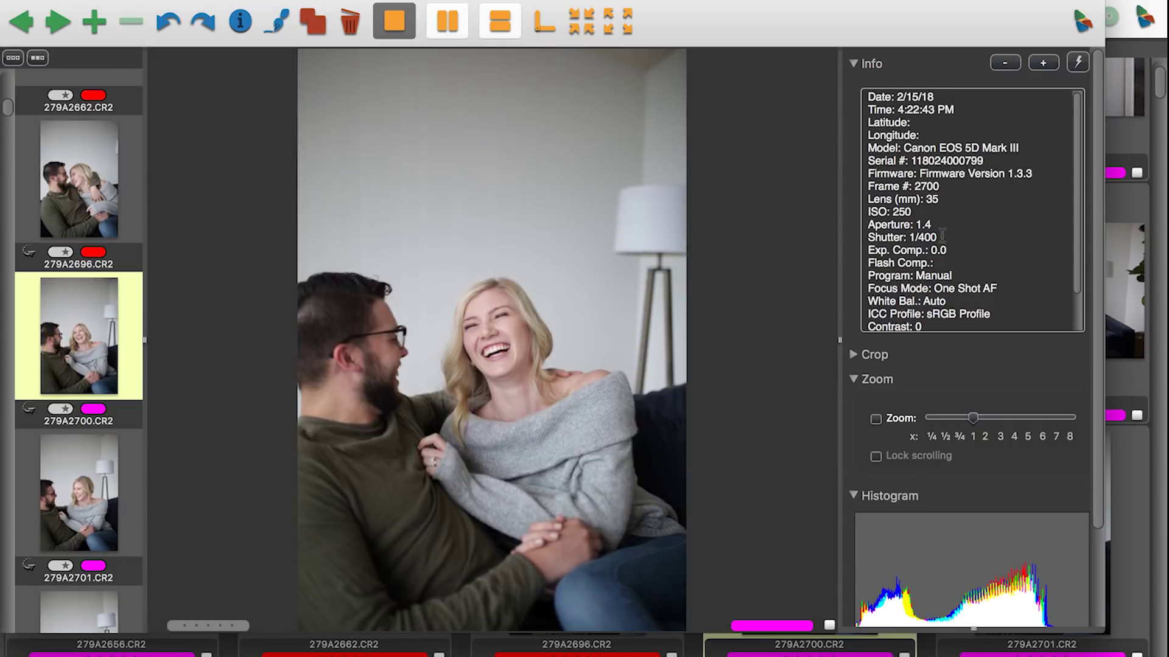
pyautogui.press('Right')
pyautogui.press('1')
pyautogui.press('Right')
pyautogui.press('Right')
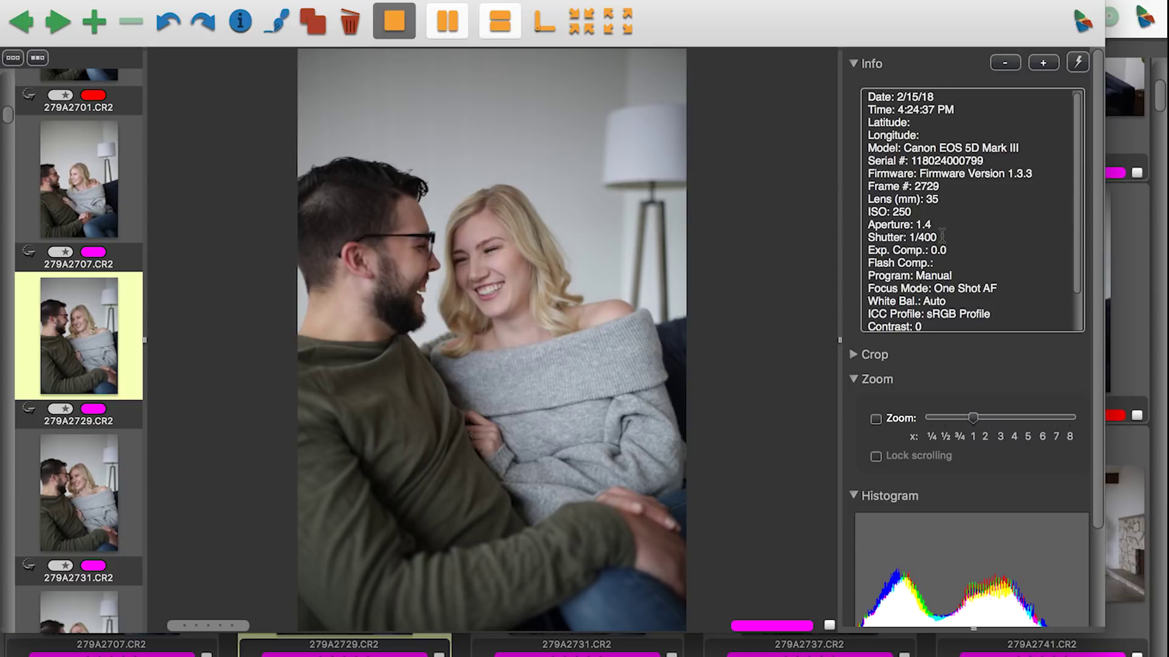
# - Compare 279A2729 with its neighbour and mark 279A2731, 279A2743 and 279A2809 with the red color class
pyautogui.press('Left')
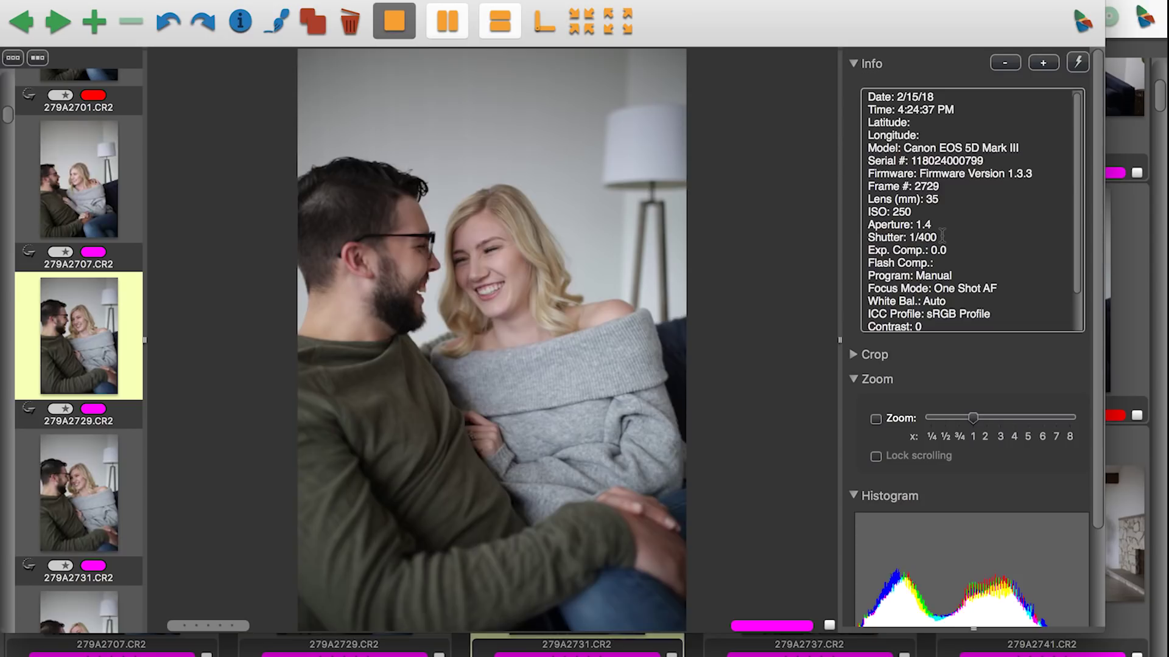
pyautogui.press('Right')
pyautogui.press('Right')
pyautogui.press('Right')
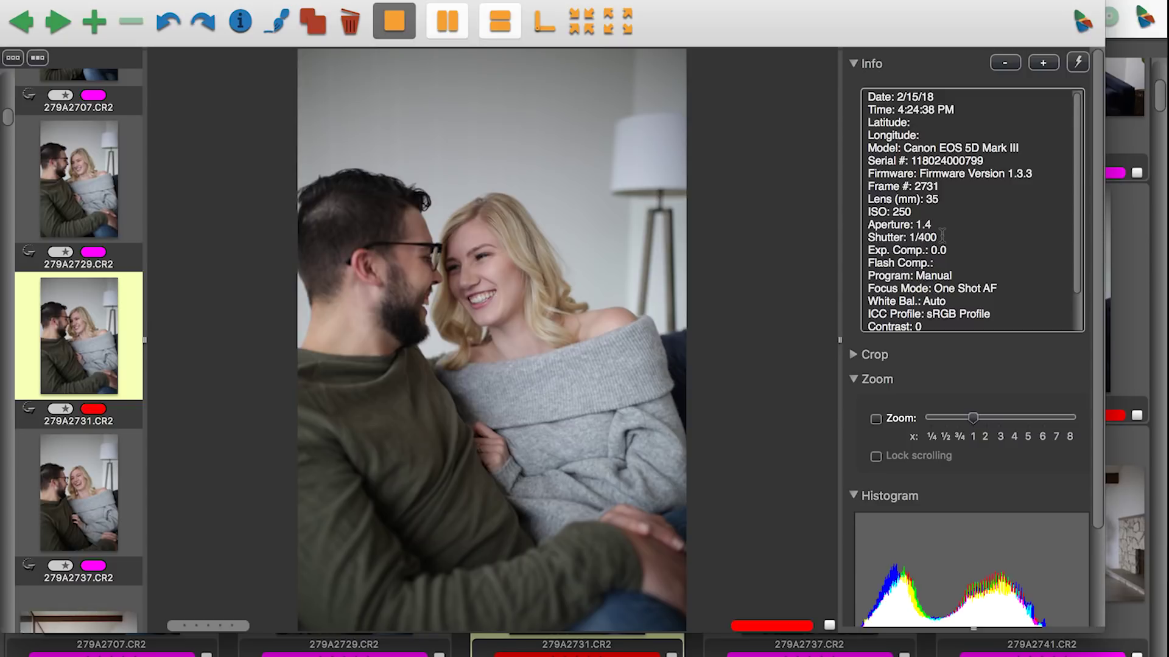
pyautogui.press('Right')
pyautogui.press('Right')
pyautogui.press('Right')
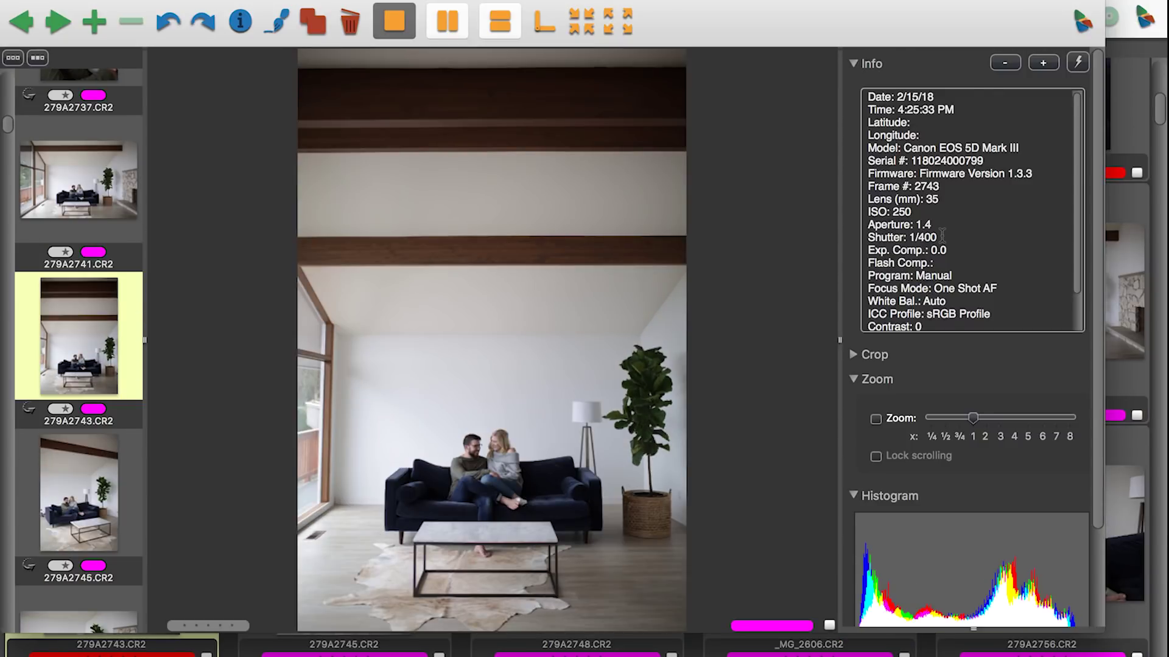
pyautogui.press('Right')
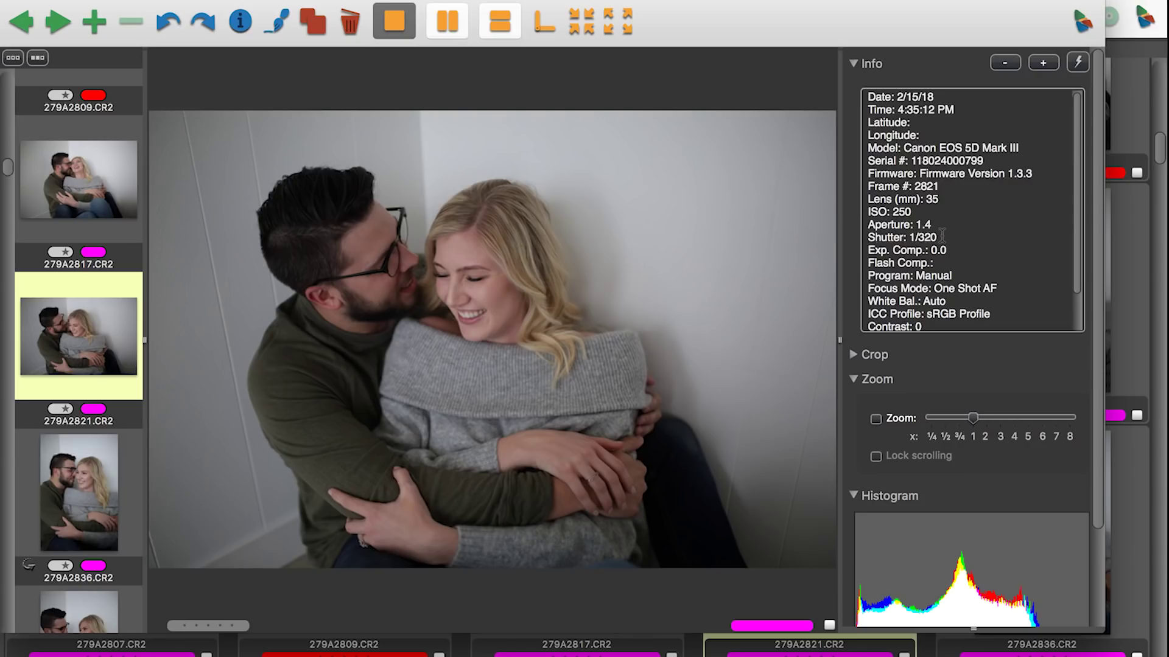
# - Clear the color class of 279A2821 and mark 279A2817 with the red color class instead
pyautogui.press('Right')
pyautogui.press('Left')
pyautogui.press('0')
pyautogui.press('Left')
pyautogui.press('1')
# - Compare the photos following 279A2821 and mark 279A2840 and 279A2859 with the red color class
pyautogui.press('Right')
pyautogui.press('Right')
pyautogui.press('Right')
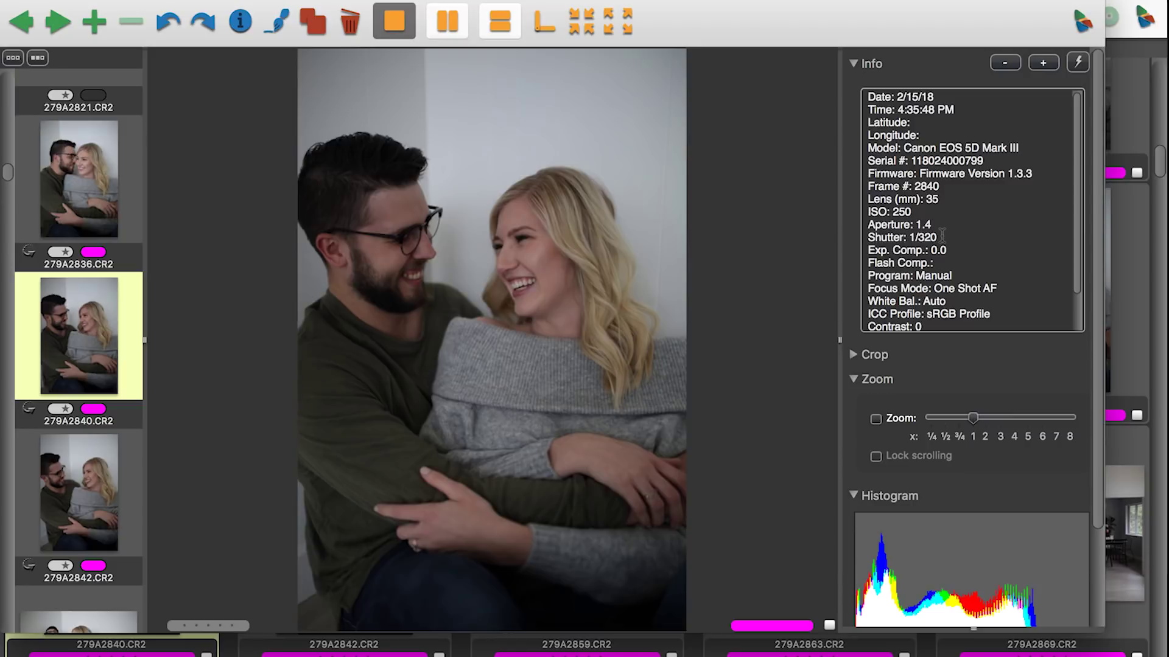
pyautogui.press('Left')
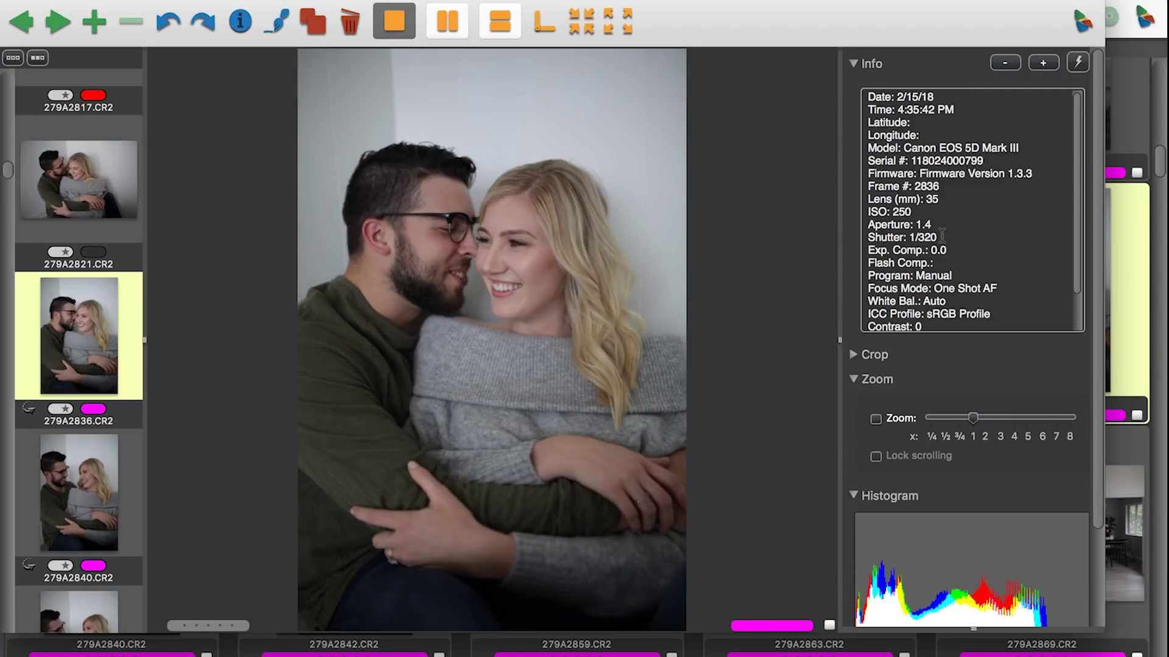
pyautogui.press('Right')
pyautogui.press('Right')
pyautogui.press('Left')
pyautogui.press('1')
pyautogui.press('Right')
pyautogui.press('Right')
pyautogui.press('Right')
pyautogui.press('Left')
pyautogui.press('1')
# - Compare the next photos in sequence and mark 279A2869, 279A2871 and 279A2876 with the red color class
pyautogui.press('Right')
pyautogui.press('Right')
pyautogui.press('Right')
pyautogui.press('Right')
pyautogui.press('Left')
pyautogui.press('Left')
pyautogui.press('1')
pyautogui.press('Right')
pyautogui.press('1')
pyautogui.press('Right')
pyautogui.press('Right')
pyautogui.press('Left')
pyautogui.press('1')
pyautogui.press('Right')
pyautogui.press('Left')
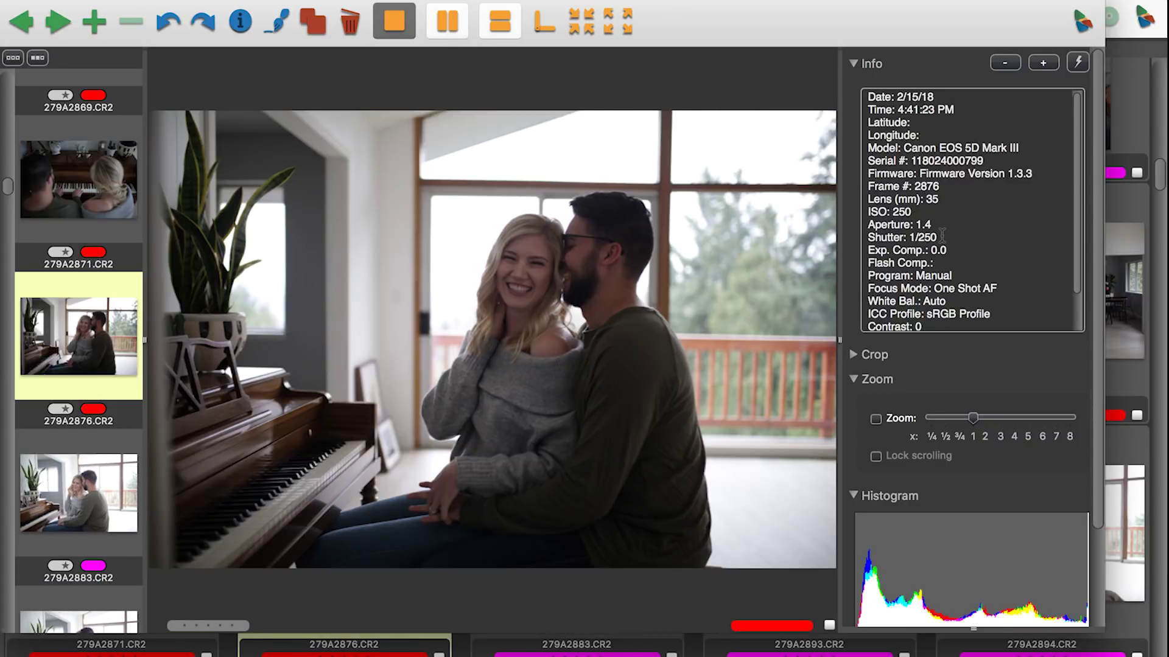
# - Compare the brighter piano bench photos from 279A2883 to 279A2894 and mark 279A2893 with the red color class
pyautogui.press('Right')
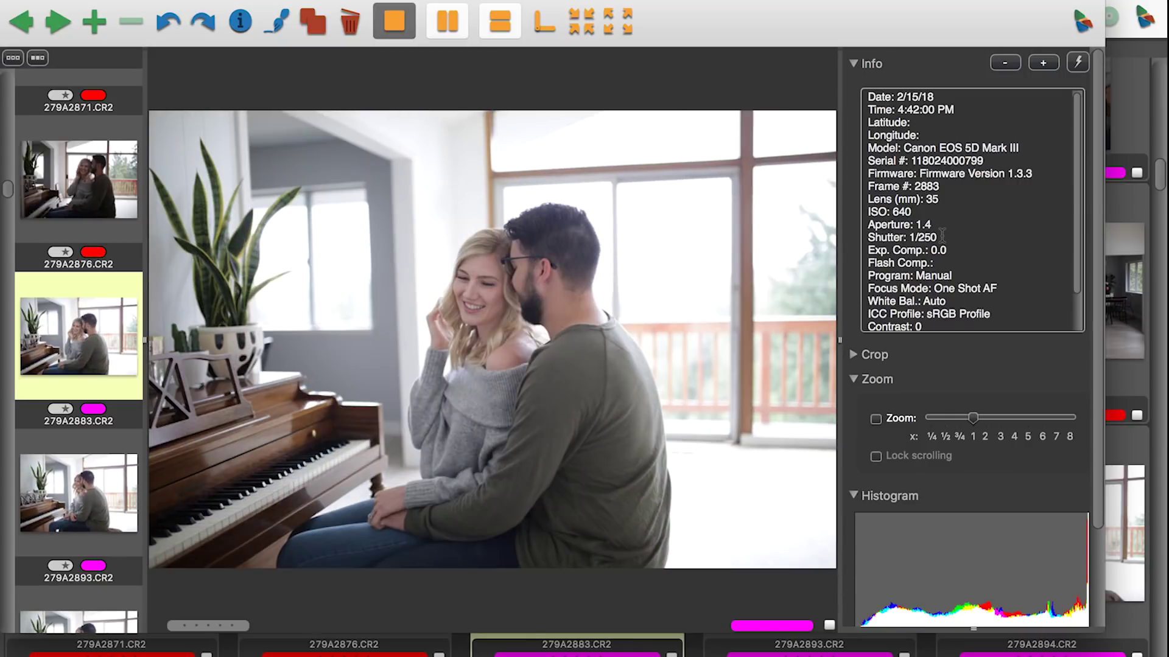
pyautogui.press('Right')
pyautogui.press('Right')
pyautogui.press('Left')
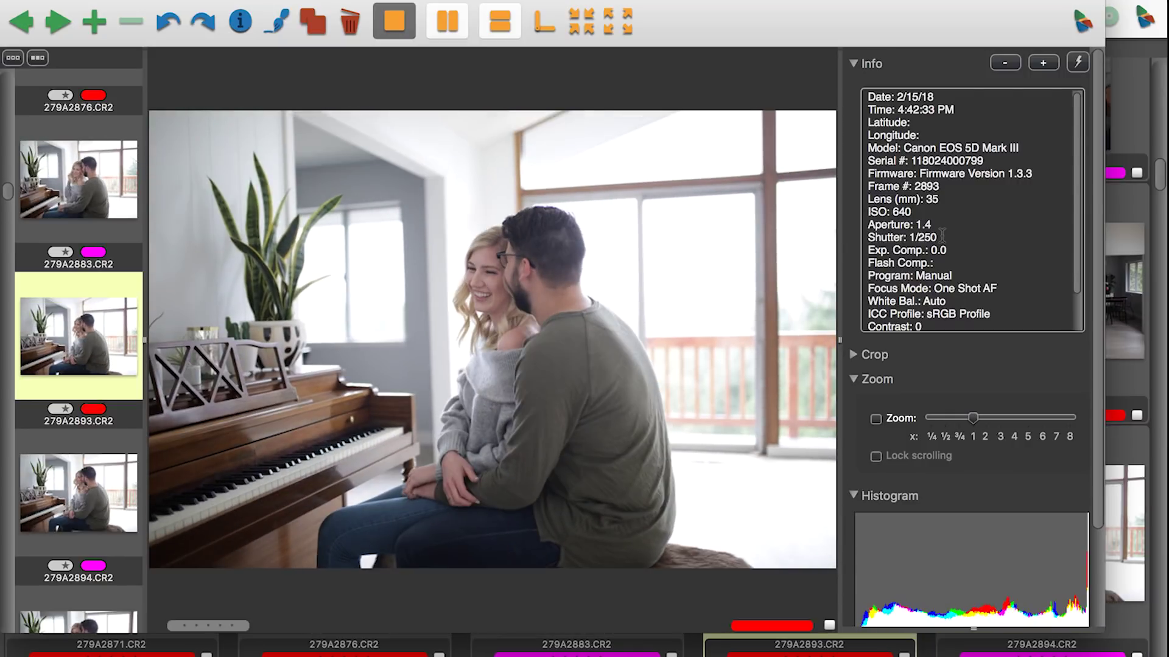
# - Move on from the piano bench photo 279A2893 and mark 279A2911 and 279A2912 with the red color class
pyautogui.press('1')
pyautogui.press('Right')
pyautogui.press('Right')
pyautogui.press('Right')
pyautogui.press('Right')
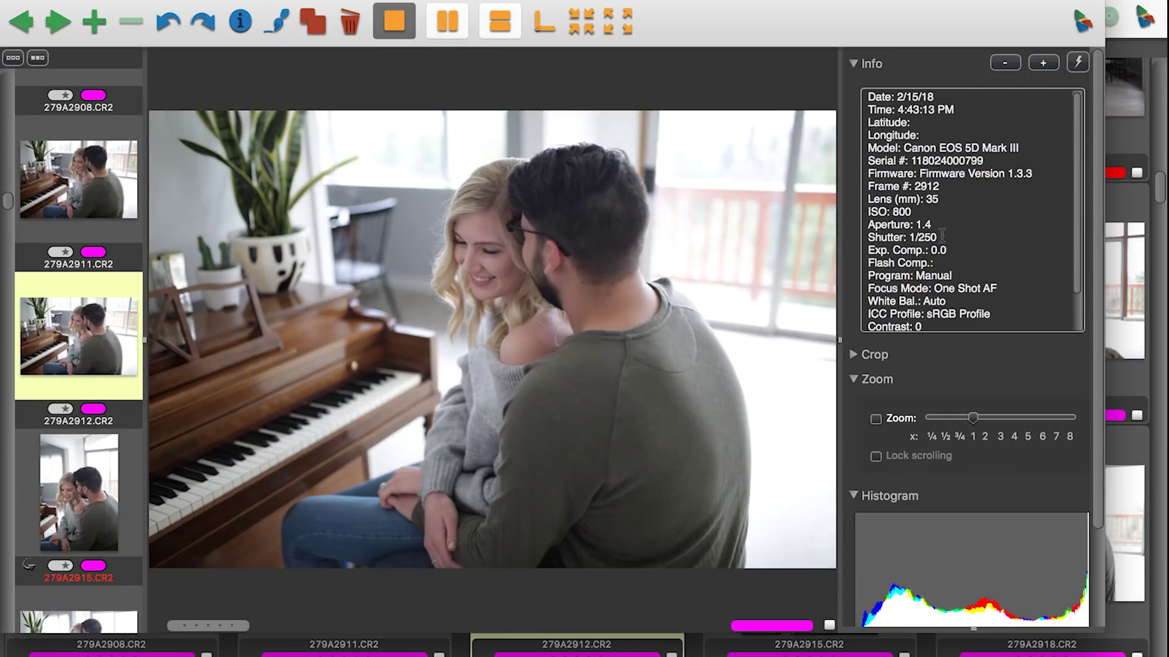
pyautogui.press('1')
pyautogui.press('Left')
pyautogui.press('1')
pyautogui.press('Right')
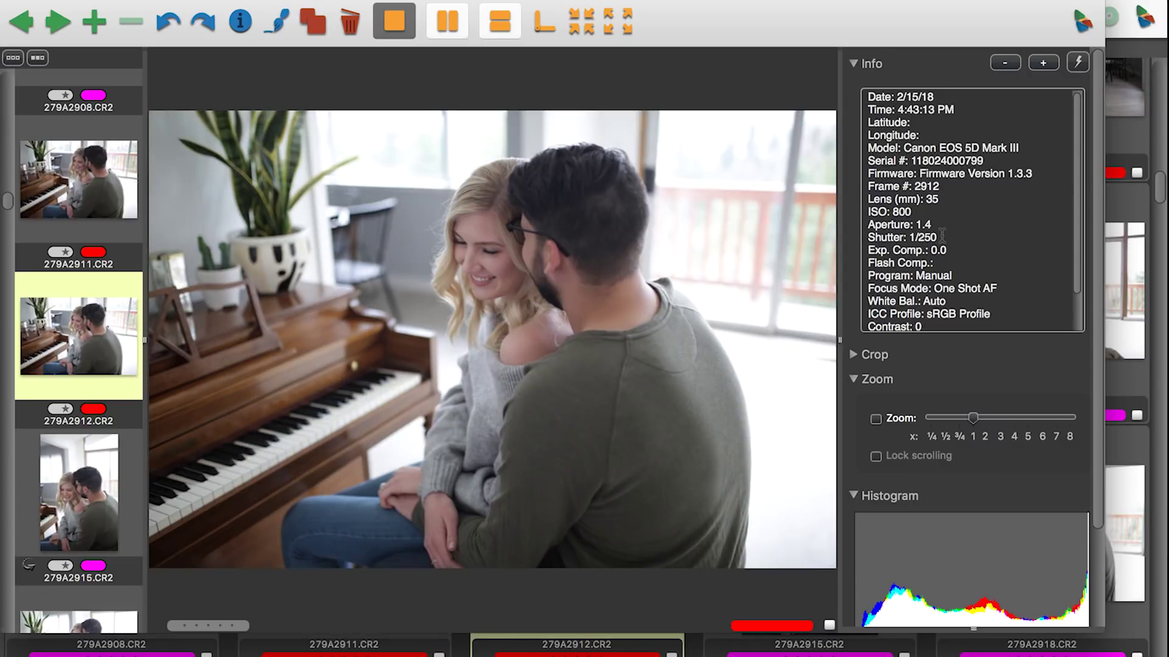
# - Return 279A2911 to the magenta color class and mark 279A2918 with the red color class
pyautogui.press('Left')
pyautogui.press('Right')
pyautogui.press('Right')
pyautogui.press('Right')
pyautogui.press('Right')
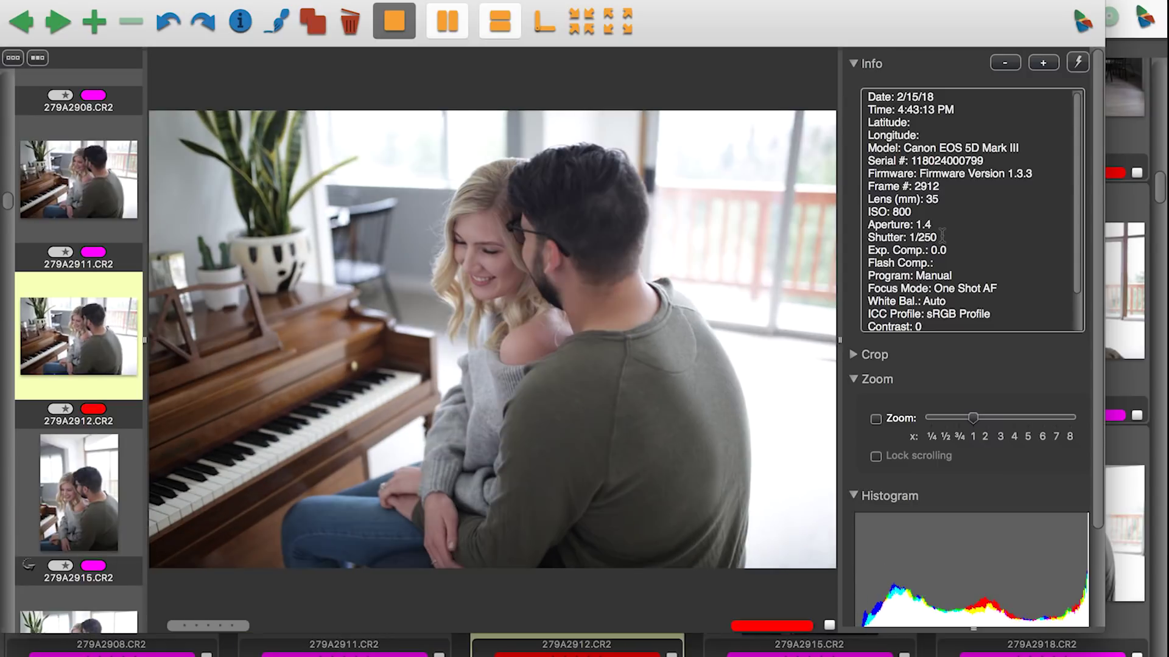
pyautogui.press('Left')
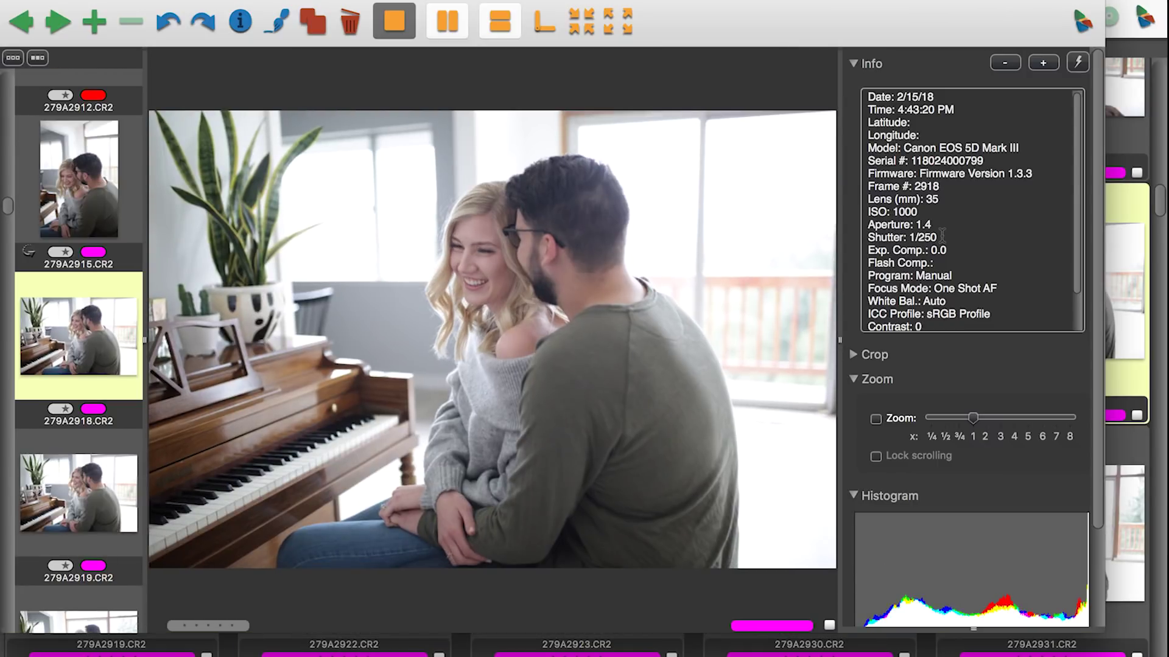
pyautogui.press('Right')
pyautogui.press('Left')
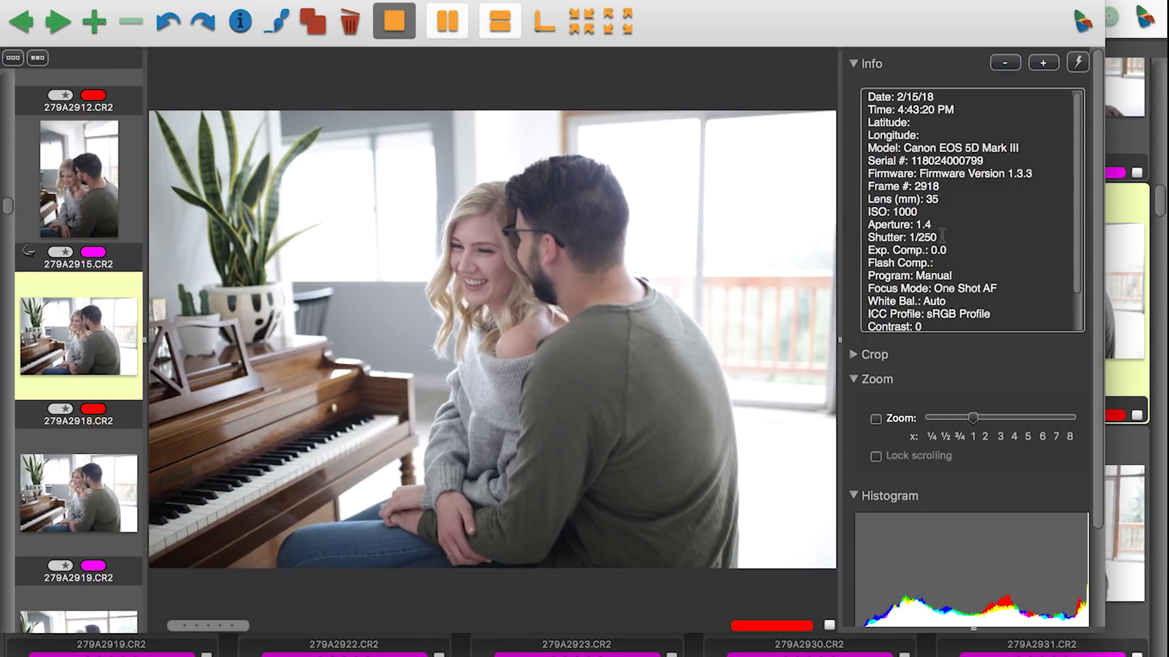
# - Compare the photos from 279A2919 to 279A2930, marking 279A2922 with the red color class and 279A2930 with orange
pyautogui.press('Right')
pyautogui.press('Right')
pyautogui.press('Right')
pyautogui.press('Left')
pyautogui.press('1')
pyautogui.press('Right')
pyautogui.press('Right')
pyautogui.press('Left')
pyautogui.press('Right')
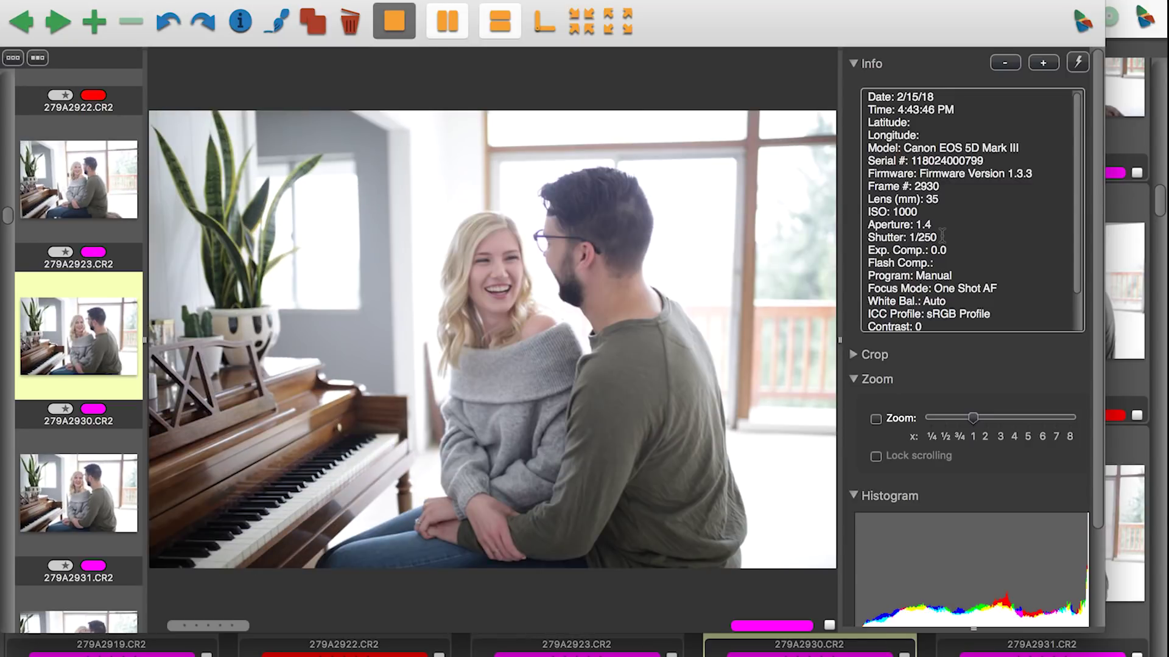
pyautogui.press('2')
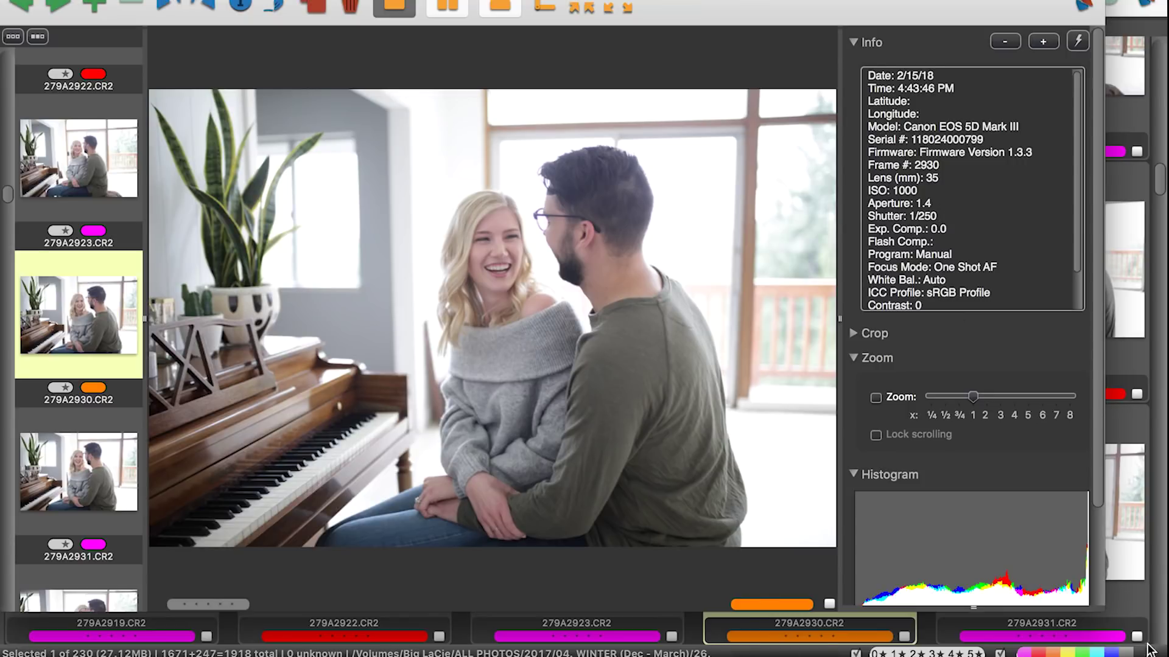
# - Enlarge the preview window and review the piano bench photos back from 279A2930 to 279A2918
pyautogui.moveTo(1094, 608); pyautogui.dragTo(1163, 656)
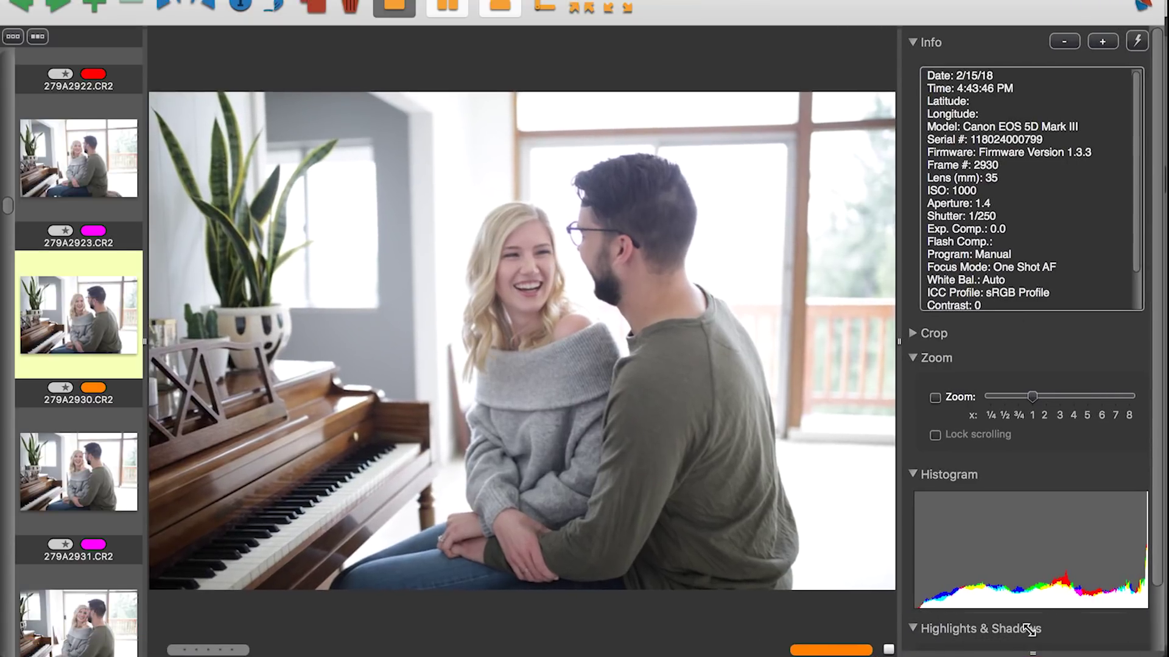
pyautogui.press('Left')
pyautogui.press('Left')
pyautogui.press('Left')
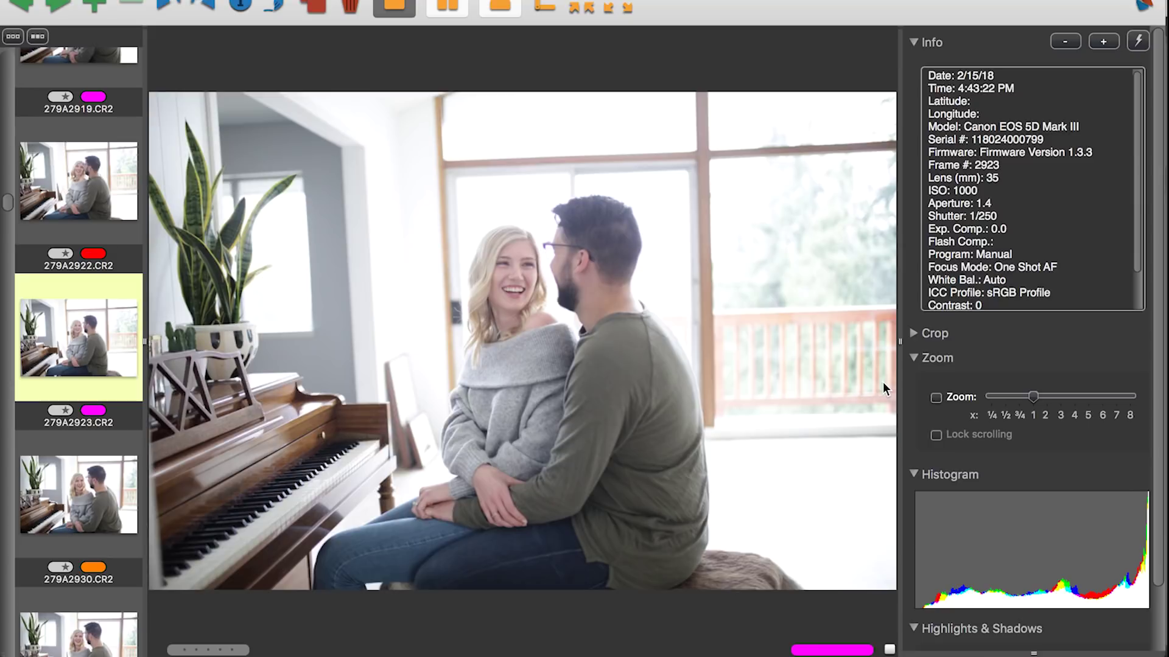
pyautogui.press('Left')
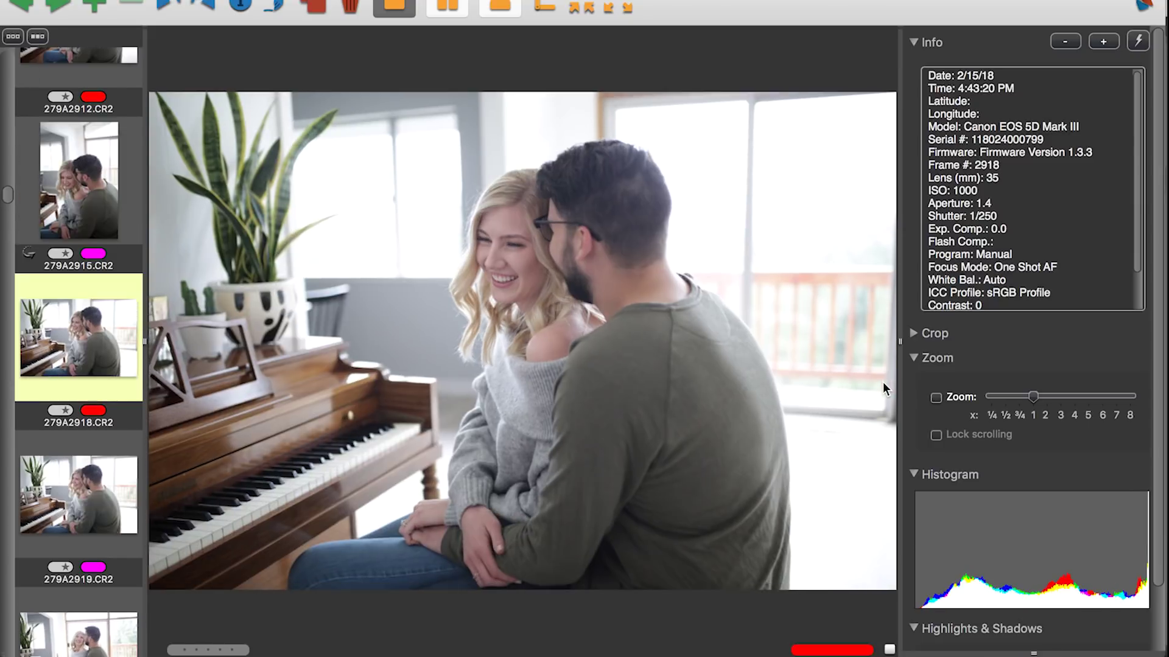
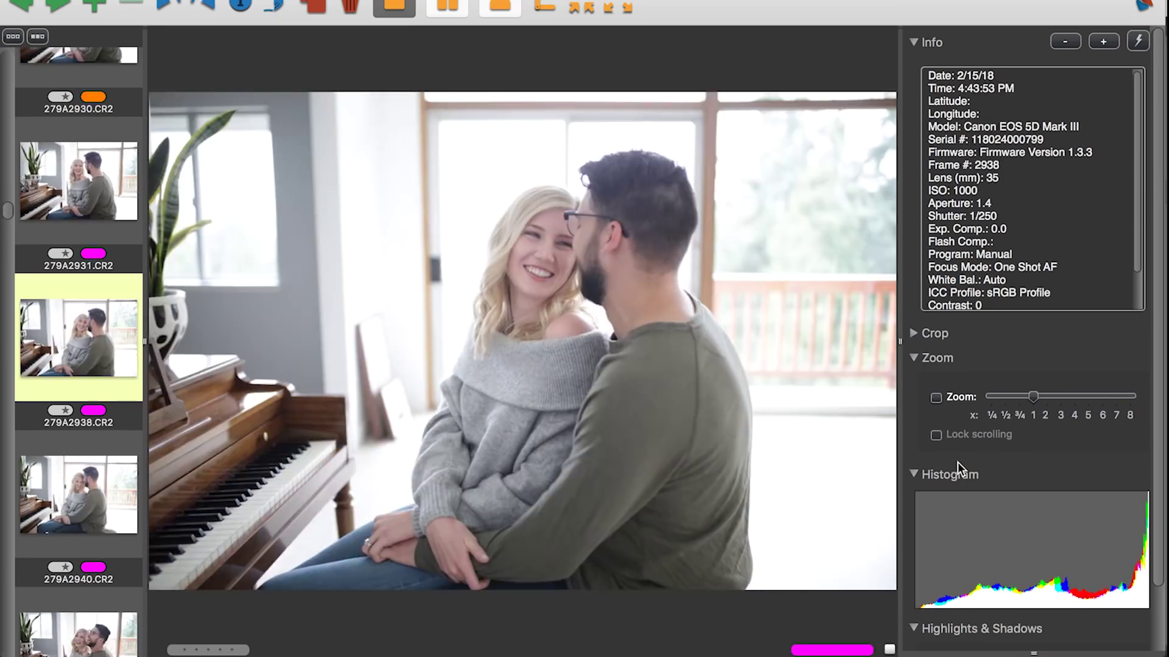
# - Continue from 279A2938 through the kitchen photos and mark 279A2983 and 279A3029 with the red color class
pyautogui.press('Right')
pyautogui.press('Right')
pyautogui.press('Right')
pyautogui.press('Right')
pyautogui.press('Right')
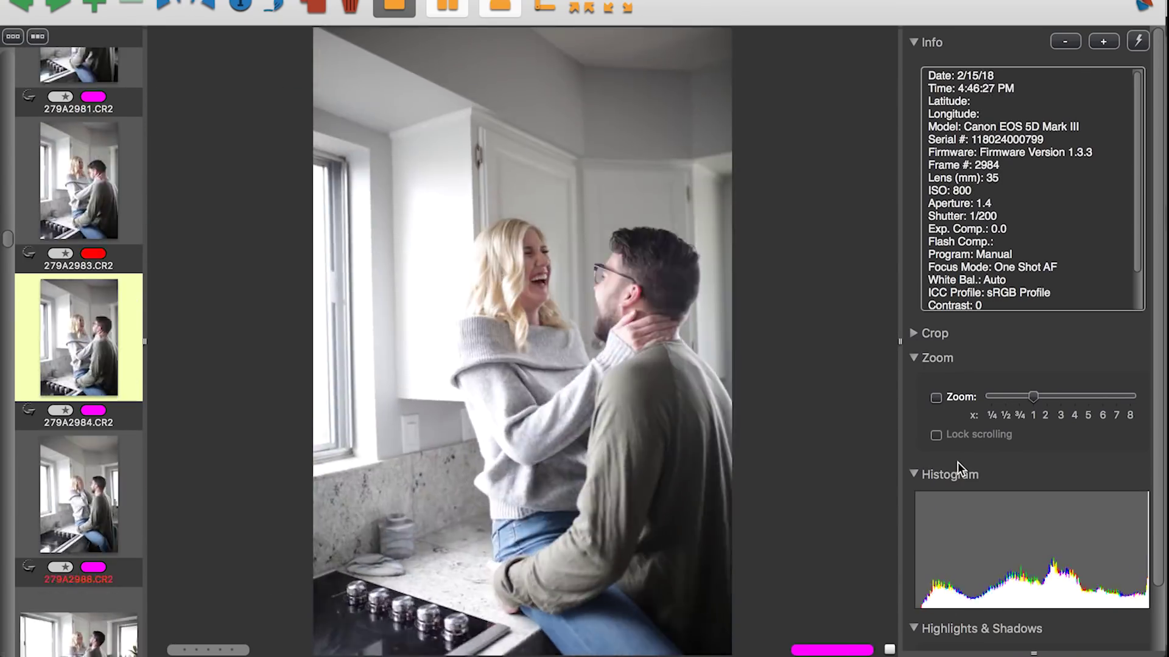
pyautogui.press('Right')
pyautogui.press('Right')
pyautogui.press('Right')
pyautogui.press('Right')
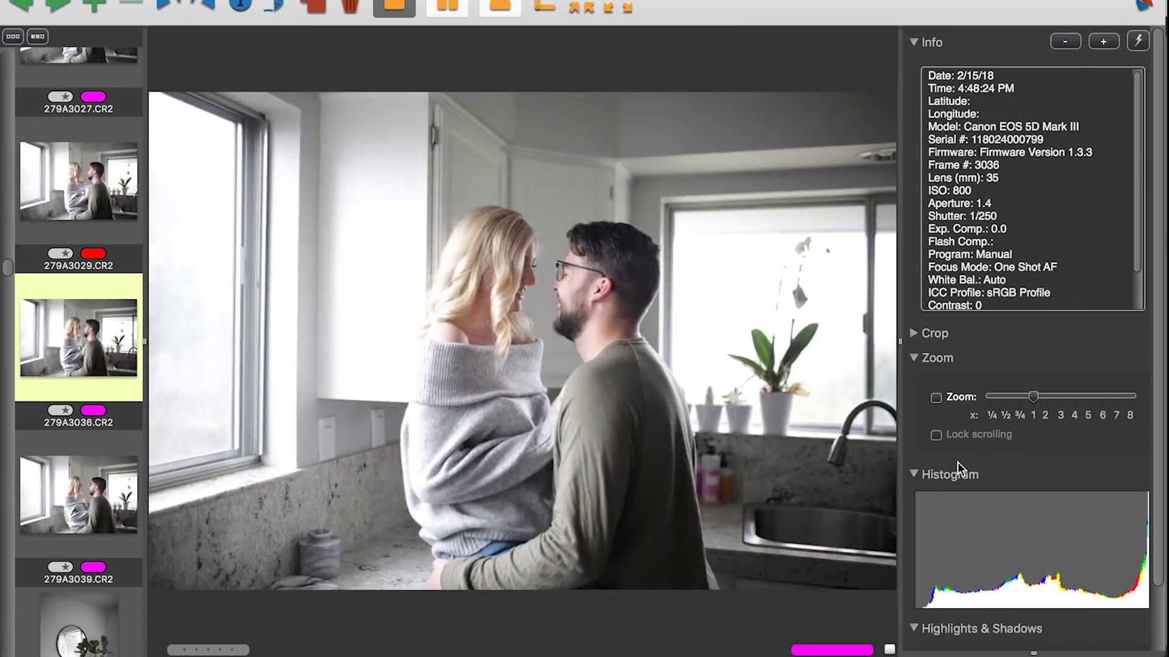
# - Compare the photos in front of the dark sofa and mark 279A3172 and 279A3188 with the red color class
pyautogui.press('Right')
pyautogui.press('Right')
pyautogui.press('Right')
pyautogui.press('Right')
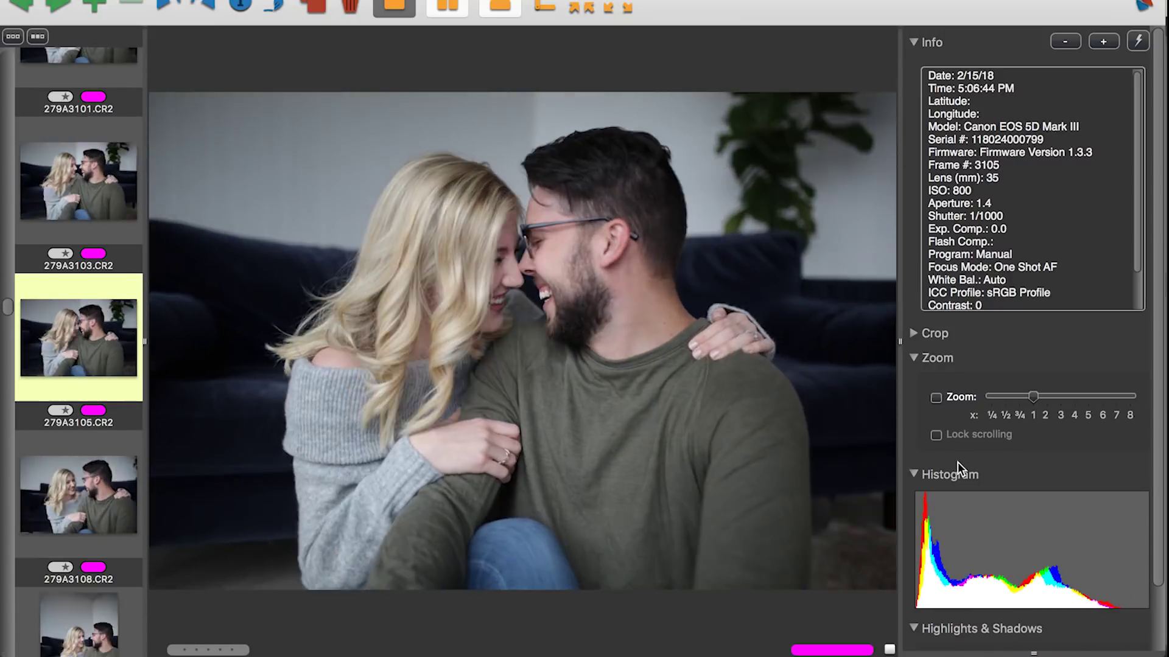
pyautogui.press('Right')
pyautogui.press('Right')
pyautogui.press('Right')
pyautogui.press('Right')
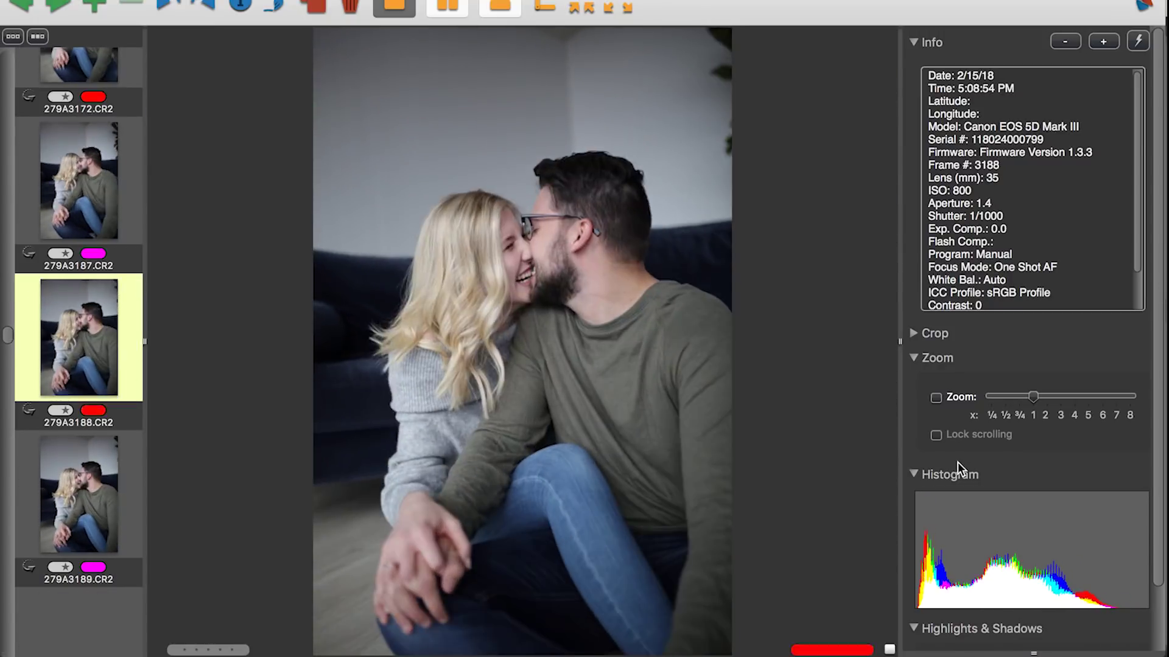
# - Compare the following portraits up to _MG_2749 and mark 279A3235 with the red color class
pyautogui.press('Right')
pyautogui.press('Right')
pyautogui.press('Right')
pyautogui.press('Right')
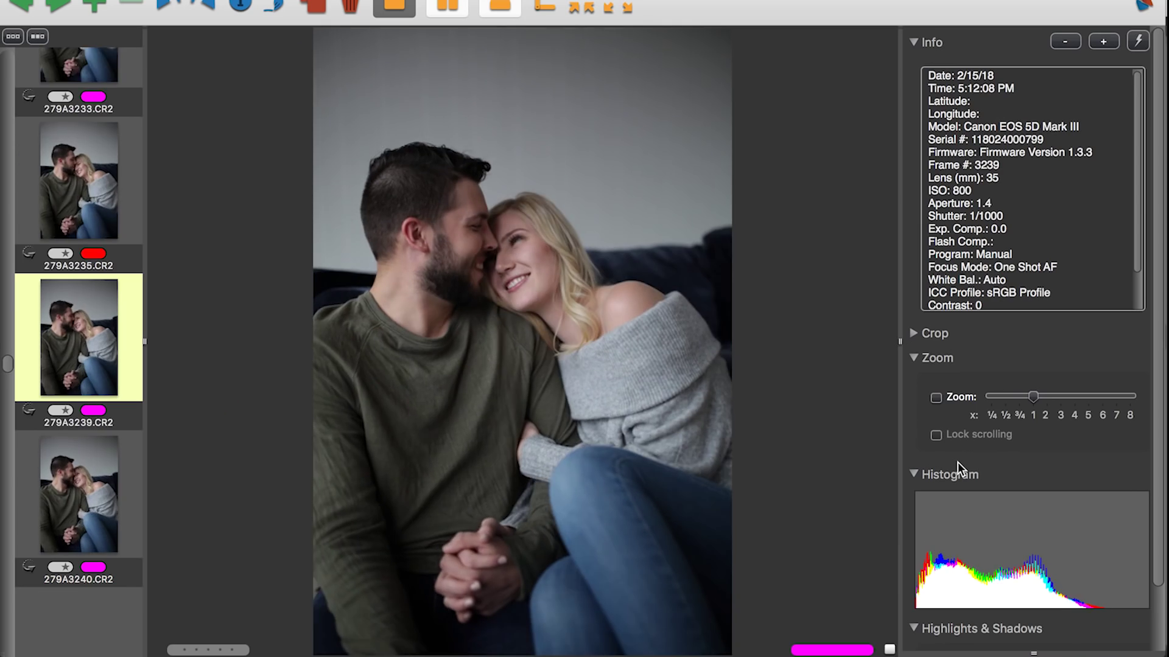
pyautogui.press('Right')
pyautogui.press('Right')
pyautogui.press('Right')
pyautogui.press('Right')
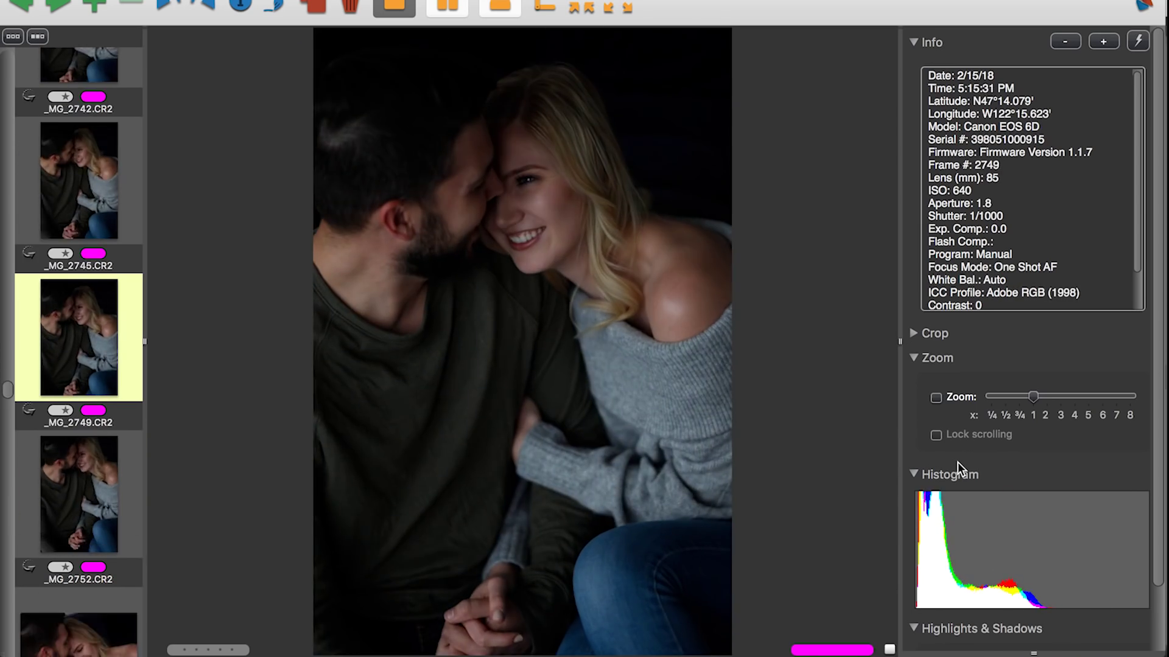
# - Continue through the close-up portraits up to 279A3467 and mark 279A3412 and 279A3465 with the red color class
pyautogui.press('Right')
pyautogui.press('Right')
pyautogui.press('Right')
pyautogui.press('Right')
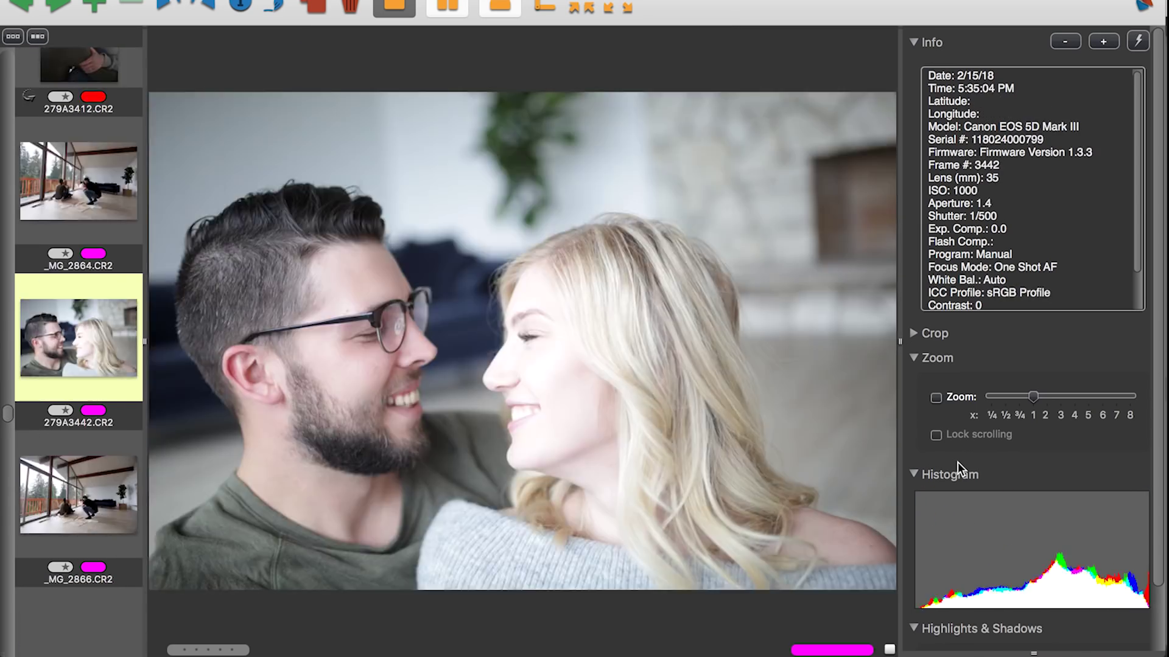
pyautogui.press('Right')
pyautogui.press('Right')
pyautogui.press('Right')
pyautogui.press('Right')
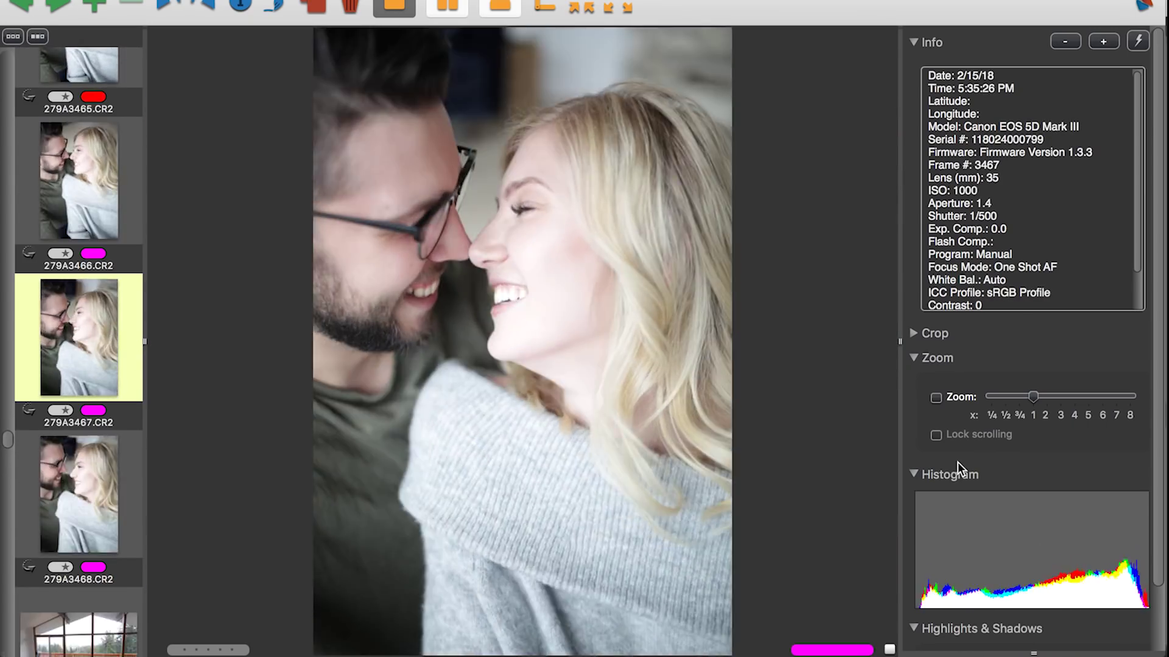
# - Compare the photos in front of the large windows up to _MG_2920 and mark _MG_2910 with the red color class
pyautogui.press('Right')
pyautogui.press('Right')
pyautogui.press('Right')
pyautogui.press('Right')
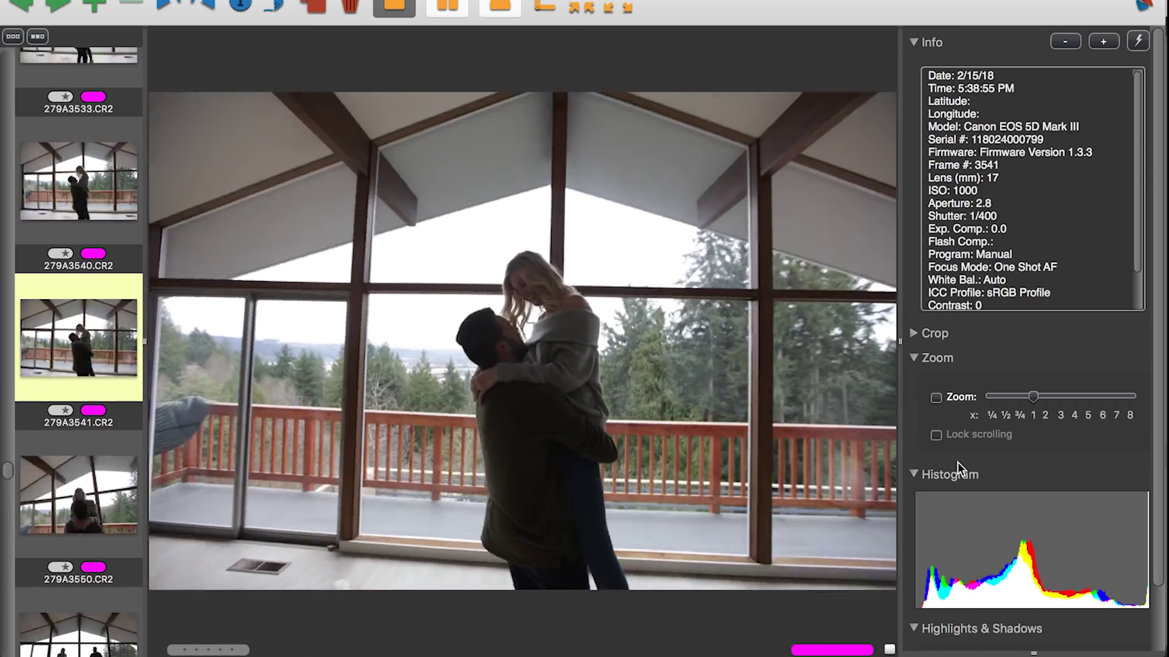
pyautogui.click(585, 318)
pyautogui.click(936, 398)
pyautogui.press('Right')
pyautogui.press('Right')
pyautogui.press('Right')
pyautogui.press('Right')
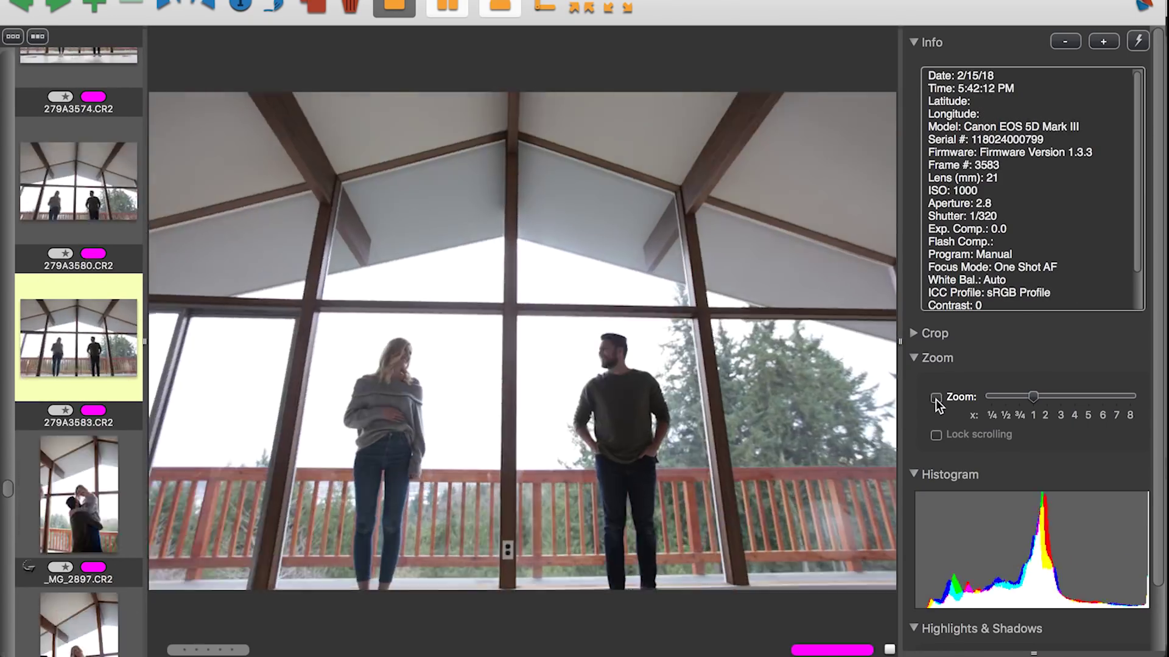
pyautogui.press('Right')
pyautogui.press('Right')
pyautogui.press('Right')
pyautogui.press('Right')
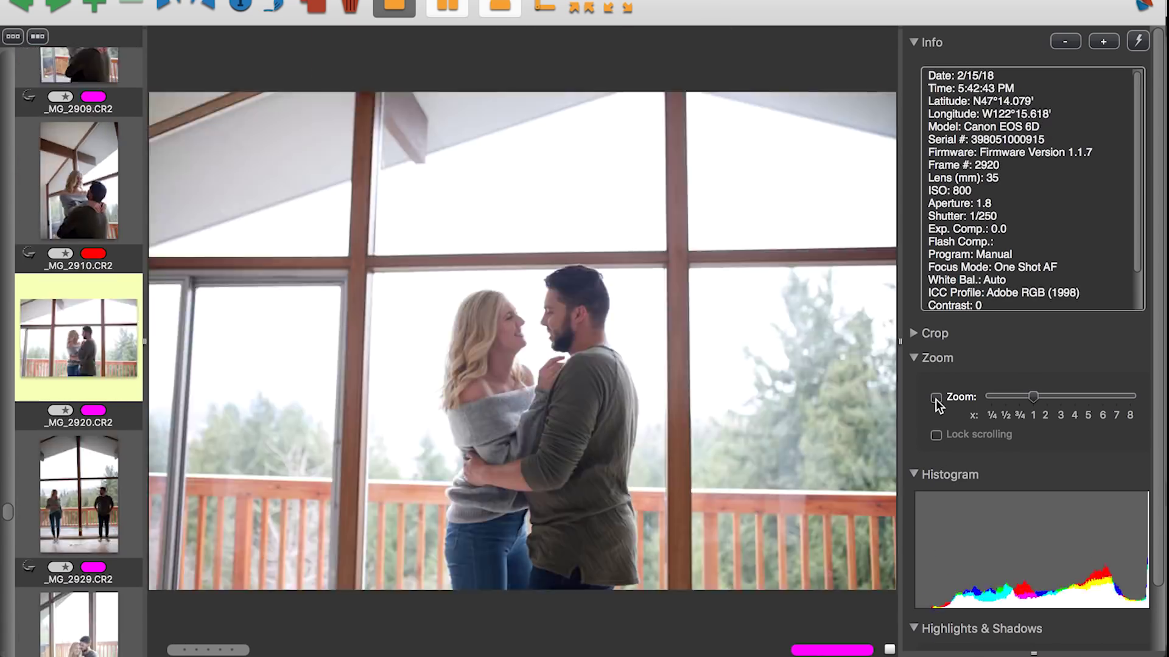
# - Compare the photos between _MG_2920 and 279A3647 and mark 279A3632 with the red color class
pyautogui.press('Right')
pyautogui.press('Right')
pyautogui.press('Right')
pyautogui.press('Right')
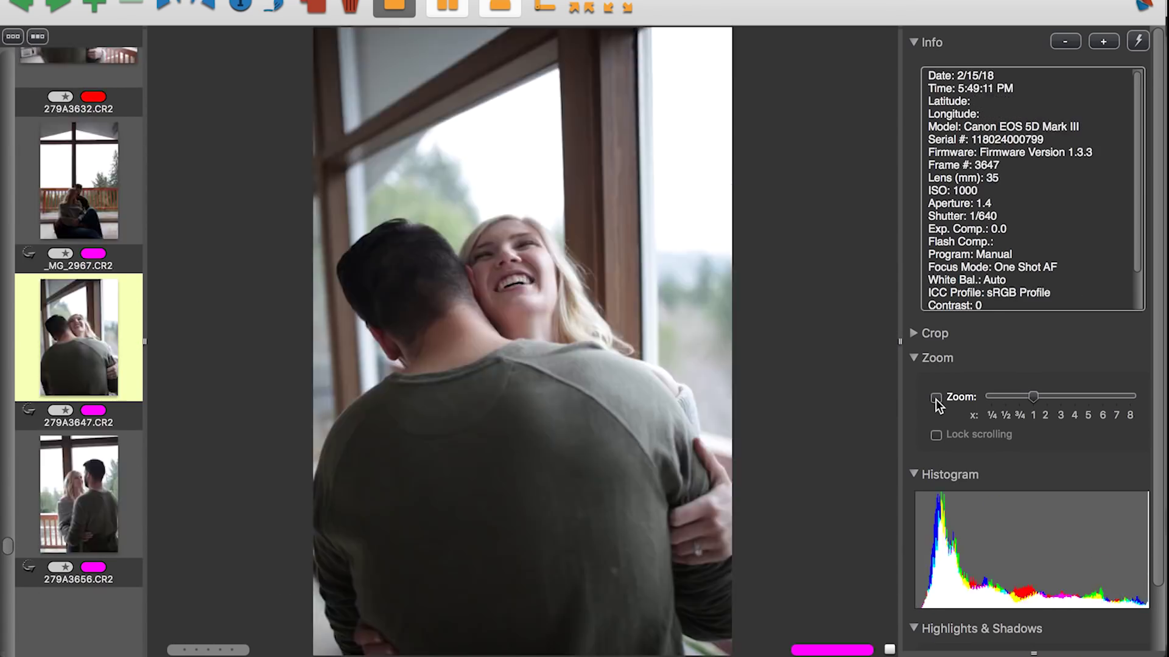
# - Continue through the deck photos to the embrace portraits and mark 279A3781 and 279A3782 with the red color class
pyautogui.press('Right')
pyautogui.press('Right')
pyautogui.press('Right')
pyautogui.press('Right')
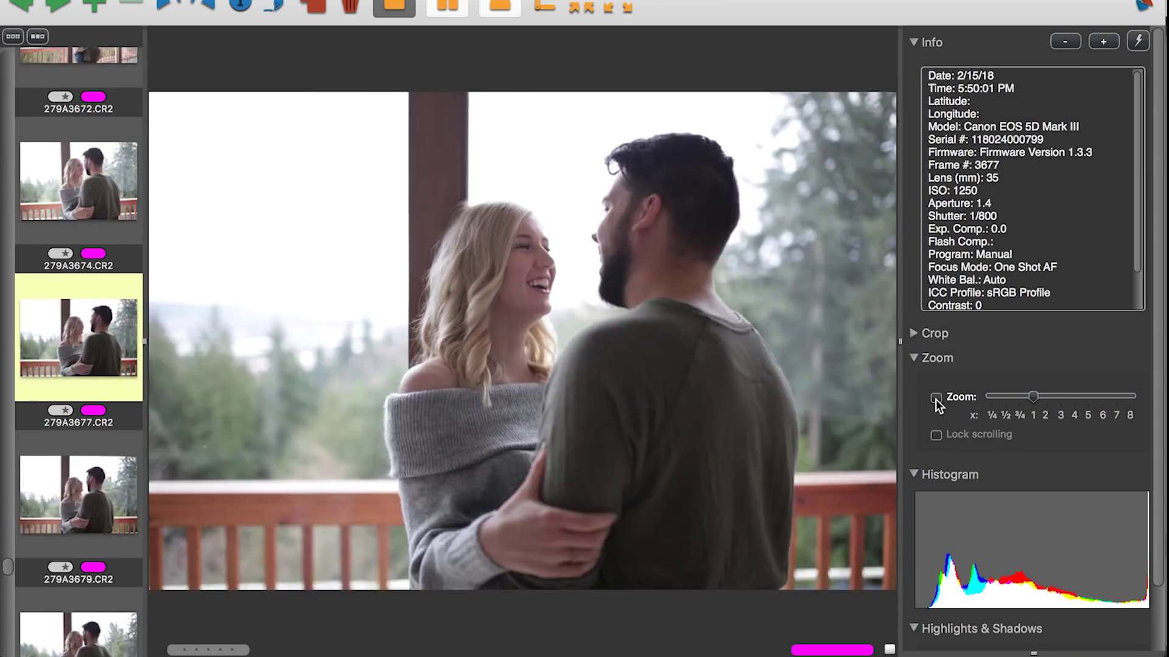
pyautogui.press('Right')
pyautogui.press('Right')
pyautogui.press('Right')
pyautogui.press('Right')
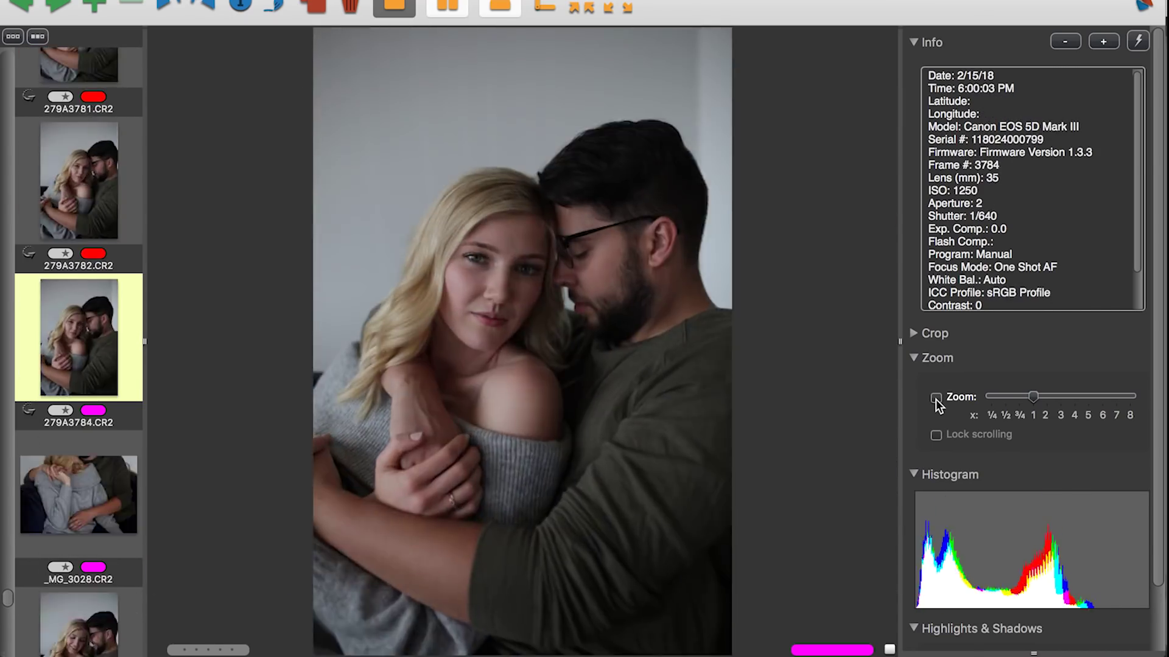
# - Finish the remaining photos, marking 279A3784, 279A3789, 279A3795, 279A3801, _MG_3112 and _MG_3114 with the red color class and _MG_3094 with orange
pyautogui.press('Right')
pyautogui.press('Right')
pyautogui.press('Right')
pyautogui.press('Right')
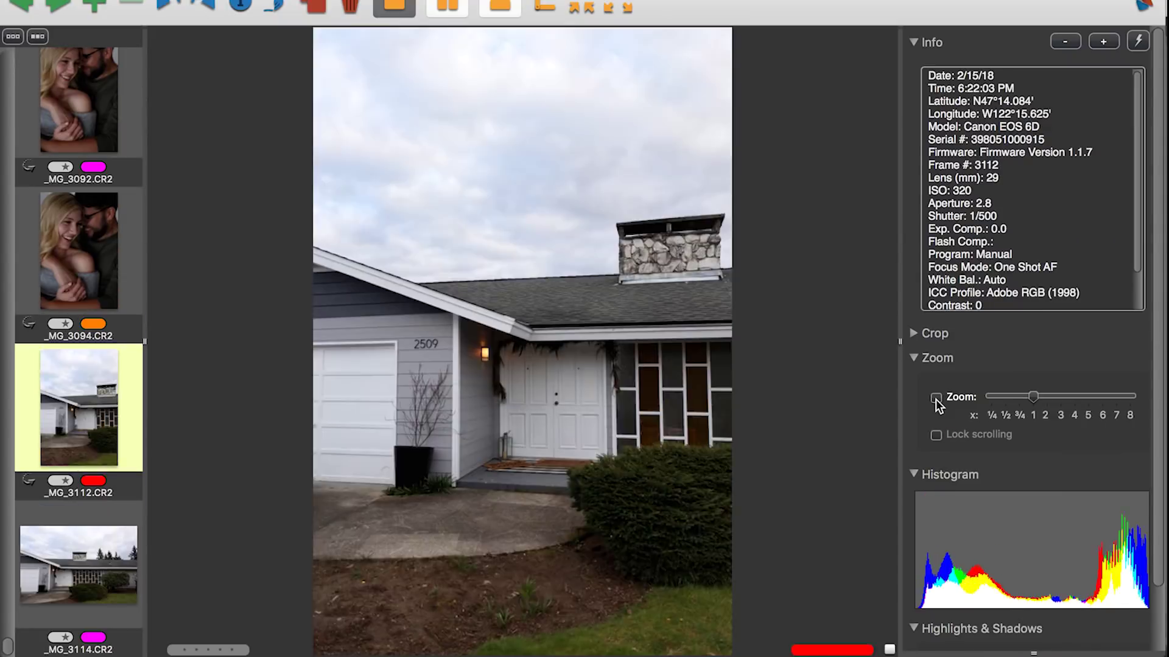
pyautogui.press('Right')
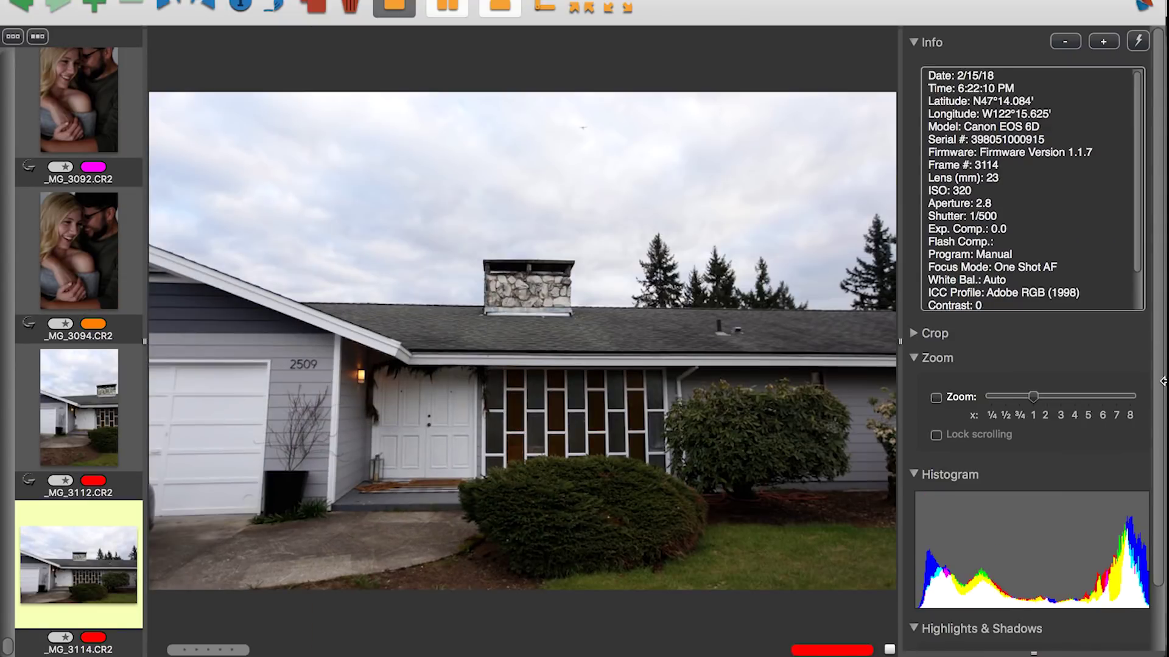
# - Close the photo preview and hide the Winner color class from the contact sheet
pyautogui.press('Escape')
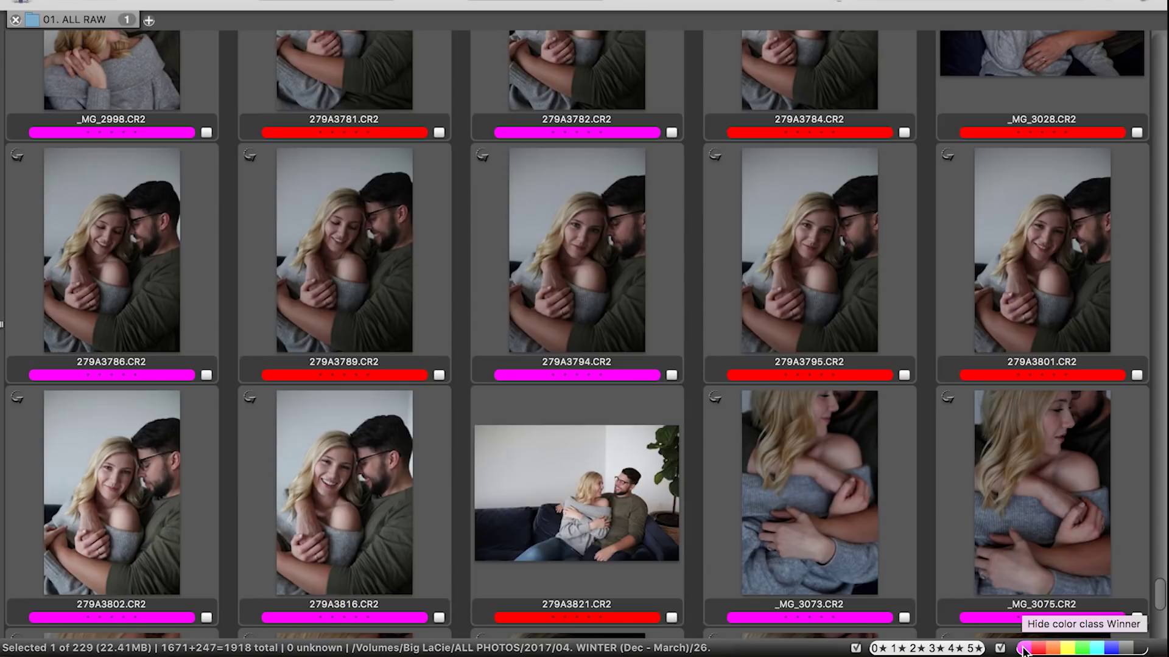
pyautogui.click(1024, 650)
pyautogui.scroll(20, 771, 363)
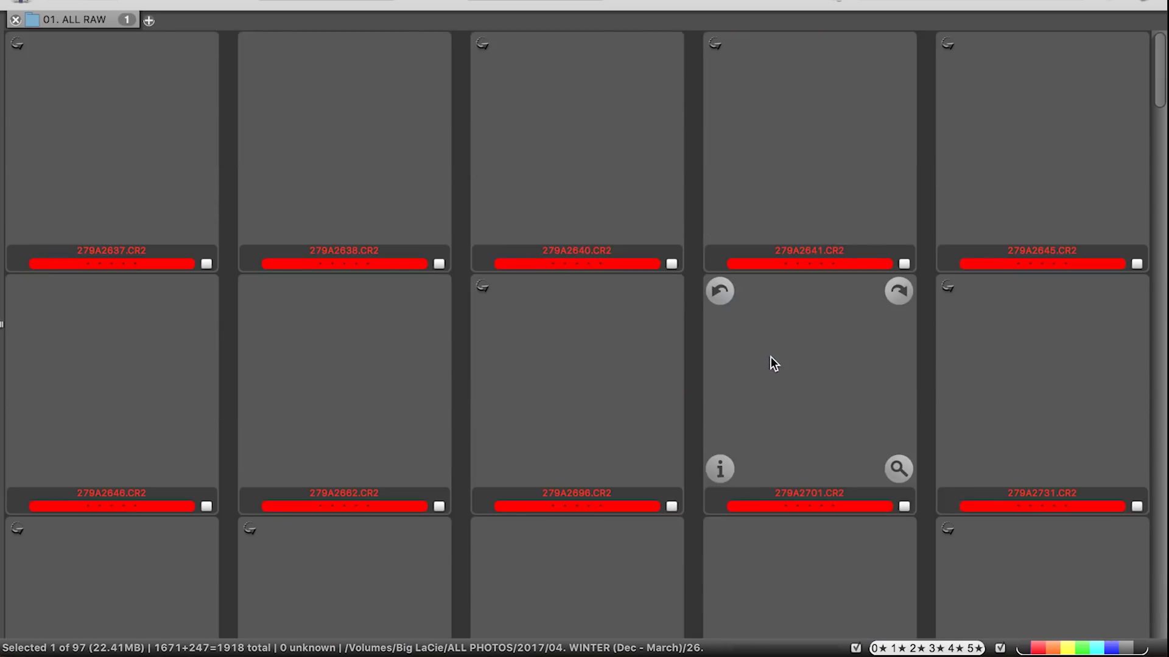
# - Select all the photos still shown in 01. ALL RAW and send them to Lightroom for import
pyautogui.press('super+a')
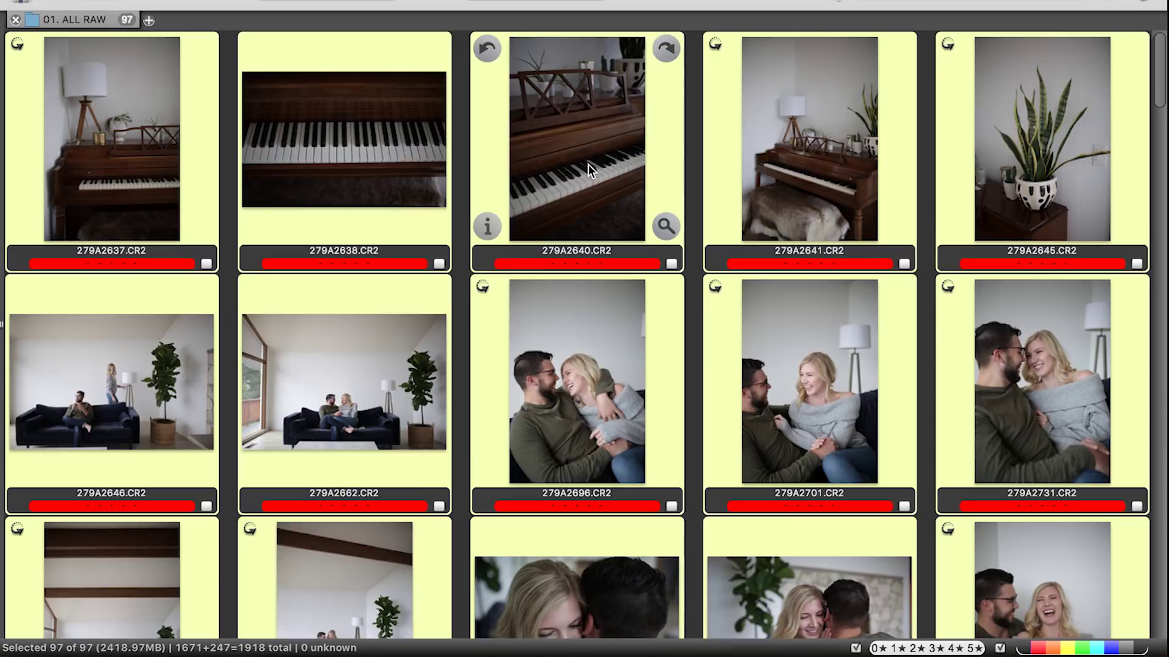
pyautogui.click(692, 138)
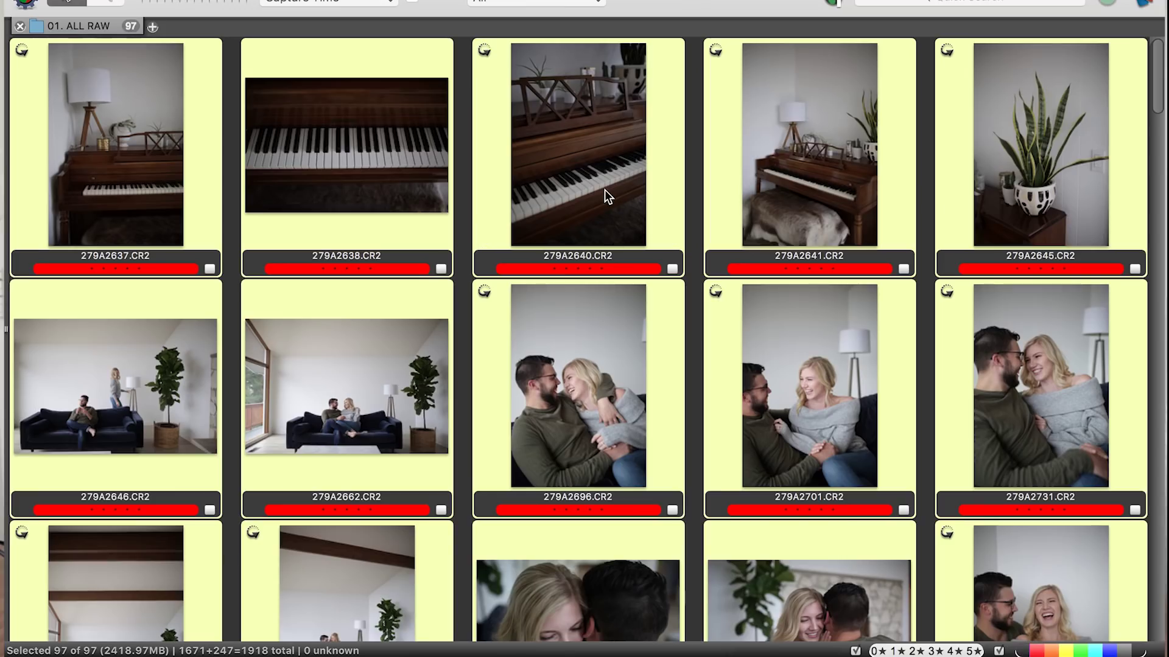
pyautogui.moveTo(603, 652)
pyautogui.moveTo(603, 651); pyautogui.dragTo(638, 644)
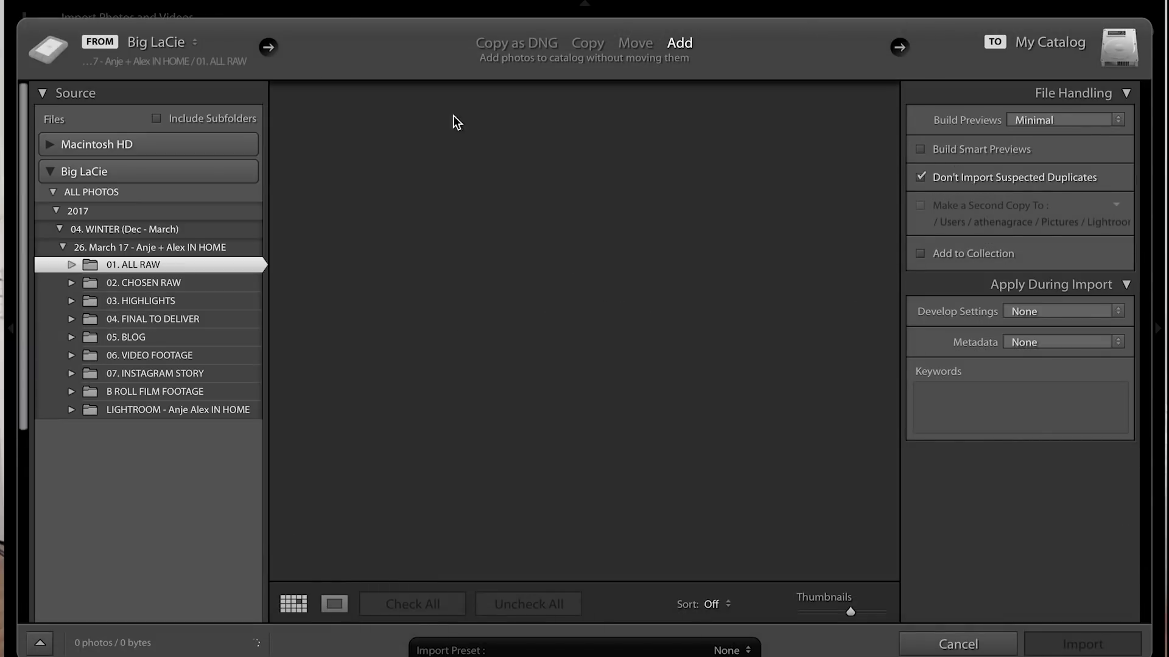
# - Set the import method to Copy and open the folder chooser for another destination, dismissing the unavailable-folder message
pyautogui.click(588, 42)
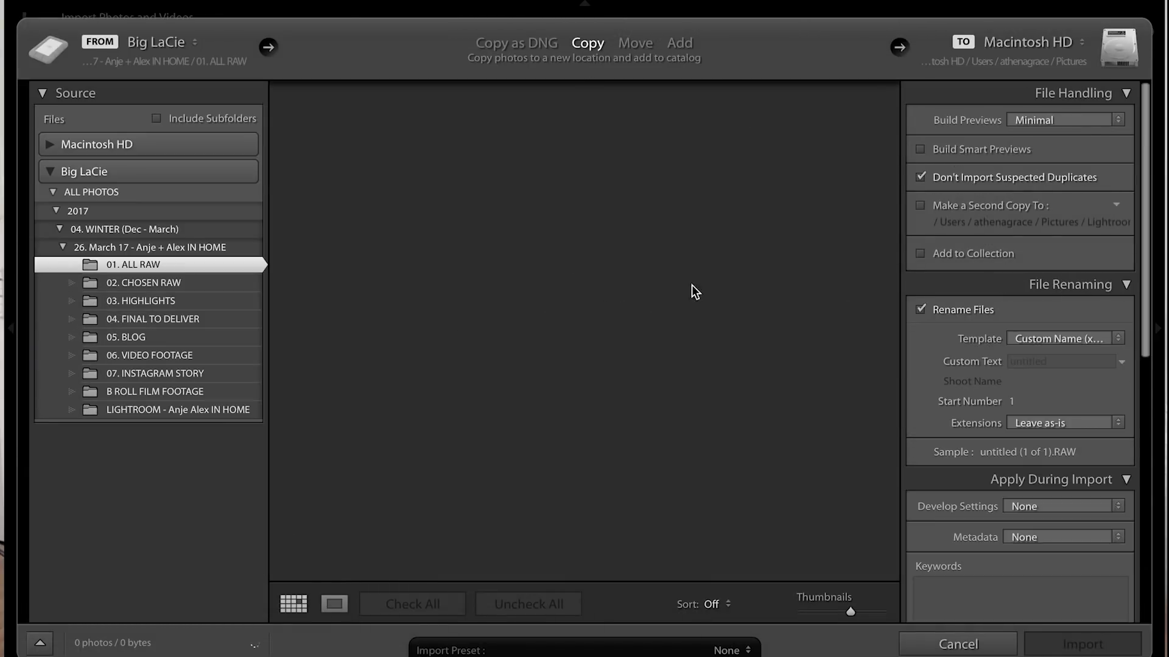
pyautogui.click(1028, 47)
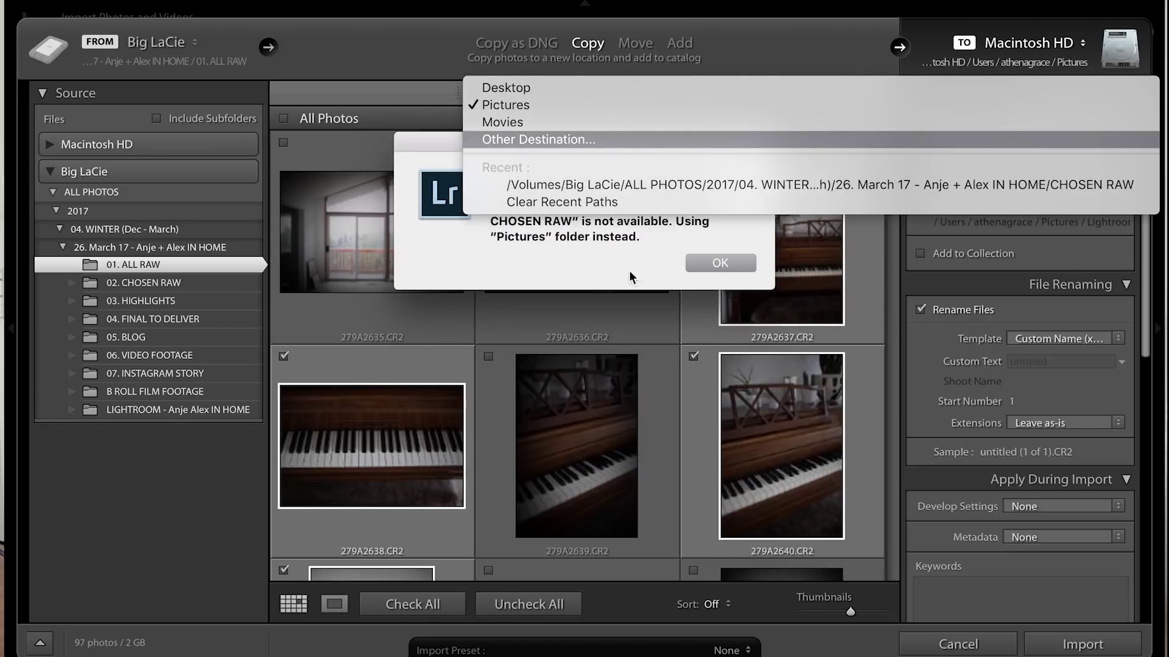
pyautogui.click(720, 263)
pyautogui.press('Escape')
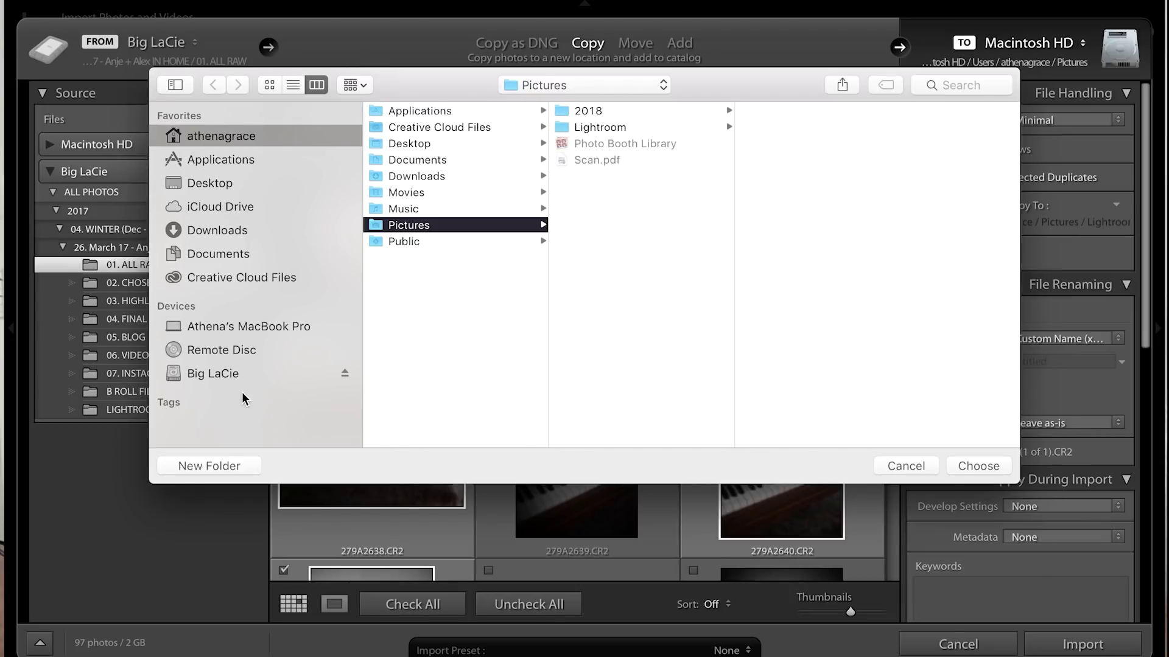
# - Set the import destination to 02. CHOSEN RAW in the shoot's folder 26 on Big LaCie, under ALL PHOTOS, 2017, 04. WINTER (Dec - March)
pyautogui.click(237, 373)
pyautogui.click(480, 144)
pyautogui.click(667, 109)
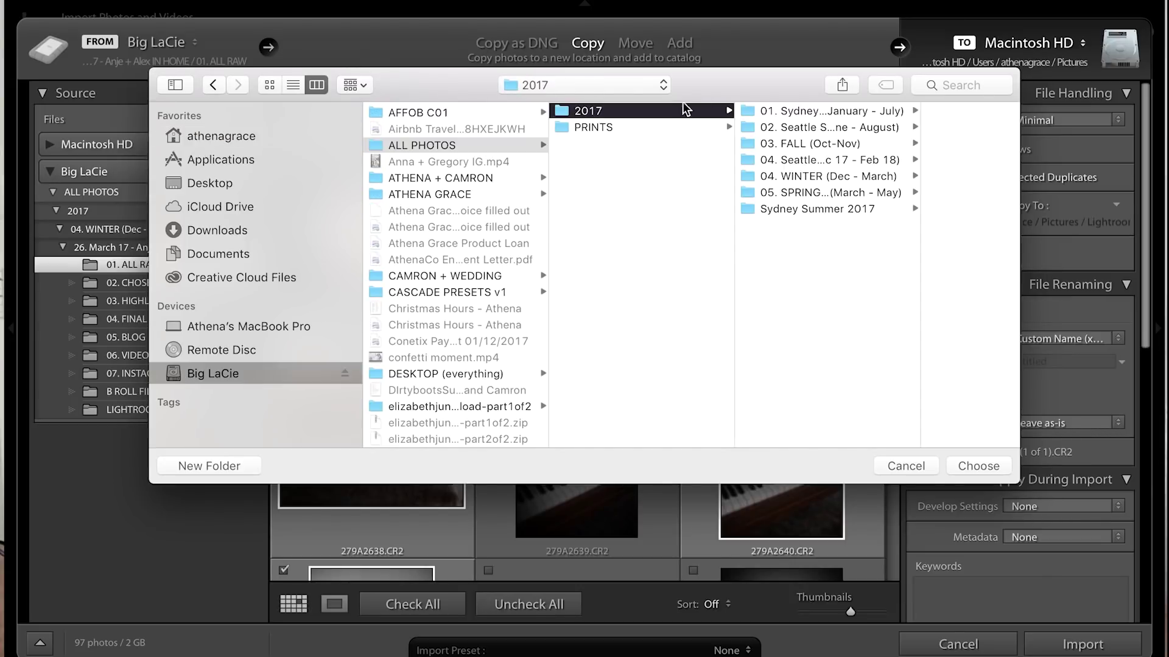
pyautogui.click(860, 176)
pyautogui.scroll(-5, 936, 313)
pyautogui.scroll(3, 955, 379)
pyautogui.scroll(-1, 954, 426)
pyautogui.click(948, 424)
pyautogui.click(883, 127)
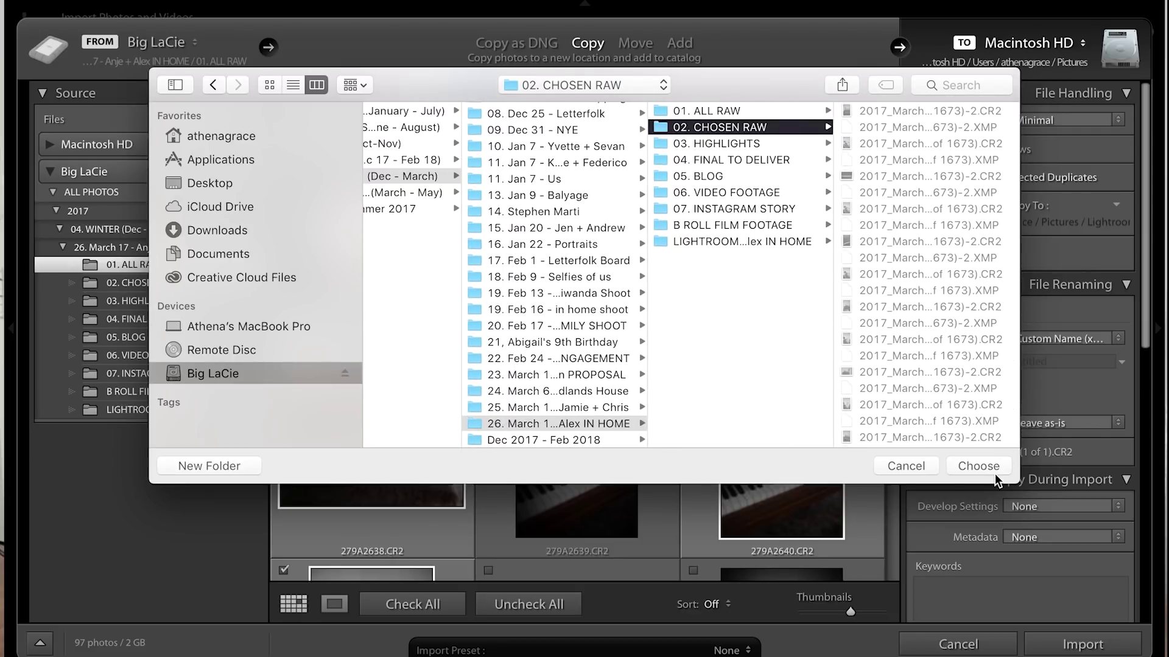
pyautogui.click(979, 465)
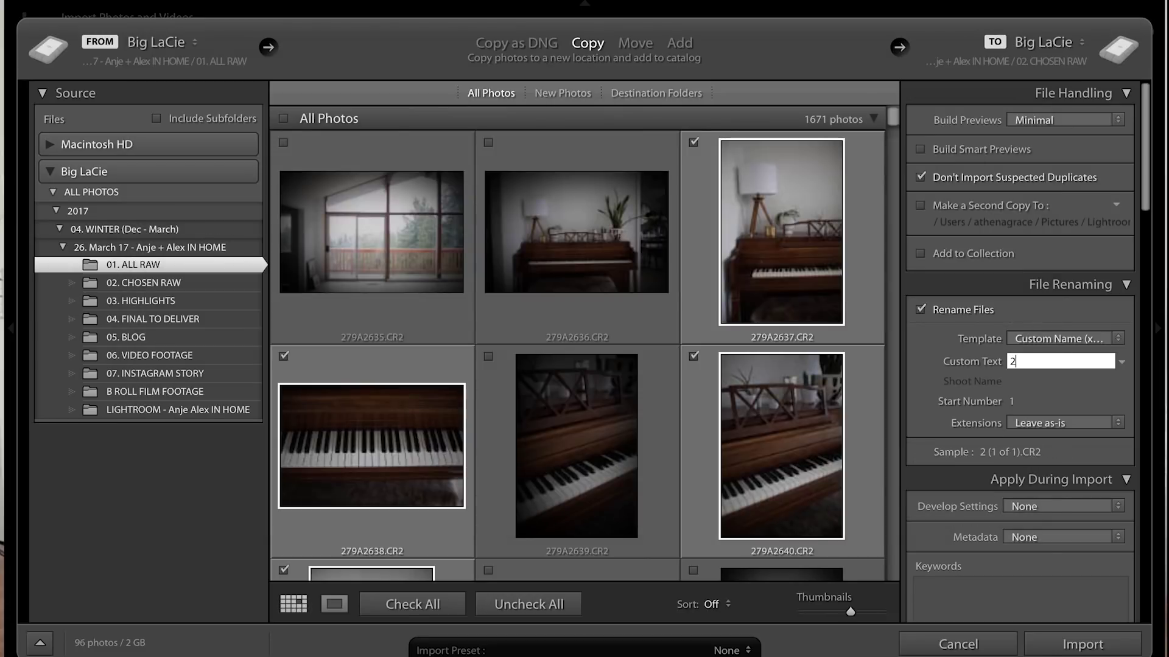